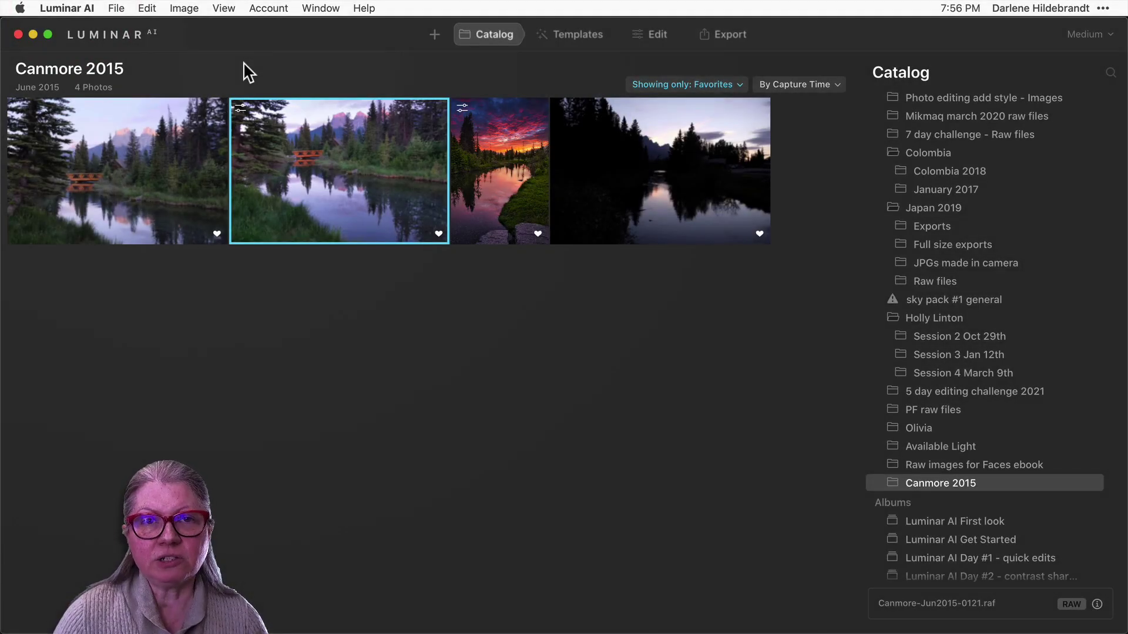
Step: Open the Install Plugins settings showing Luminar AI installed for Photoshop and Lightroom Classic
click(66, 8)
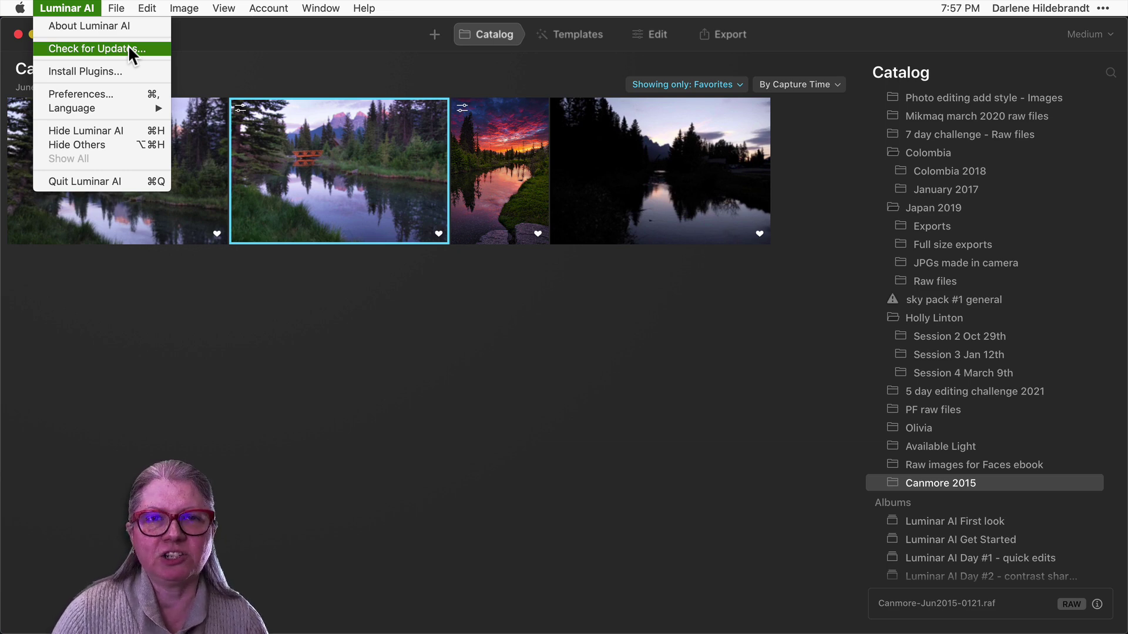
click(81, 70)
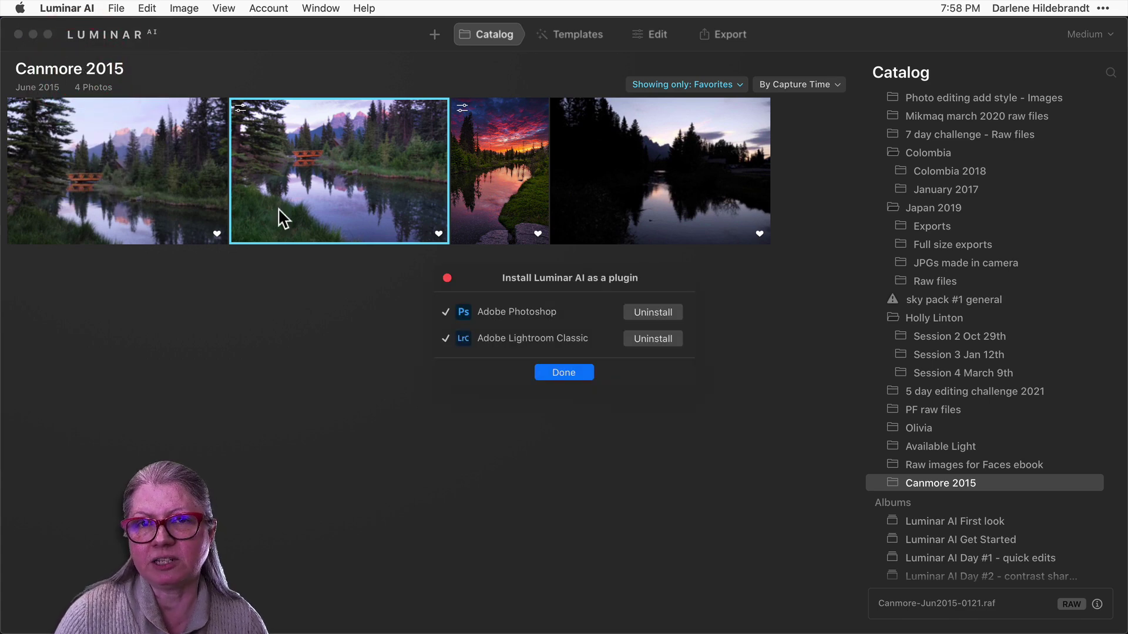
click(570, 300)
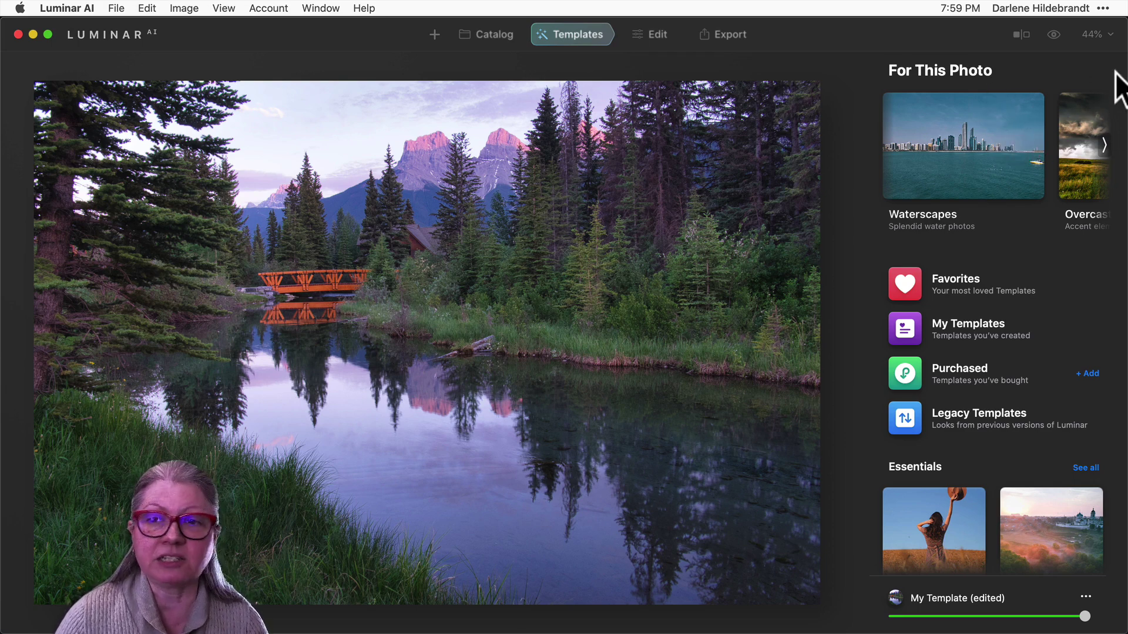
Step: Browse the Favorites and Purchased template lists, then return to the main Templates page
click(945, 284)
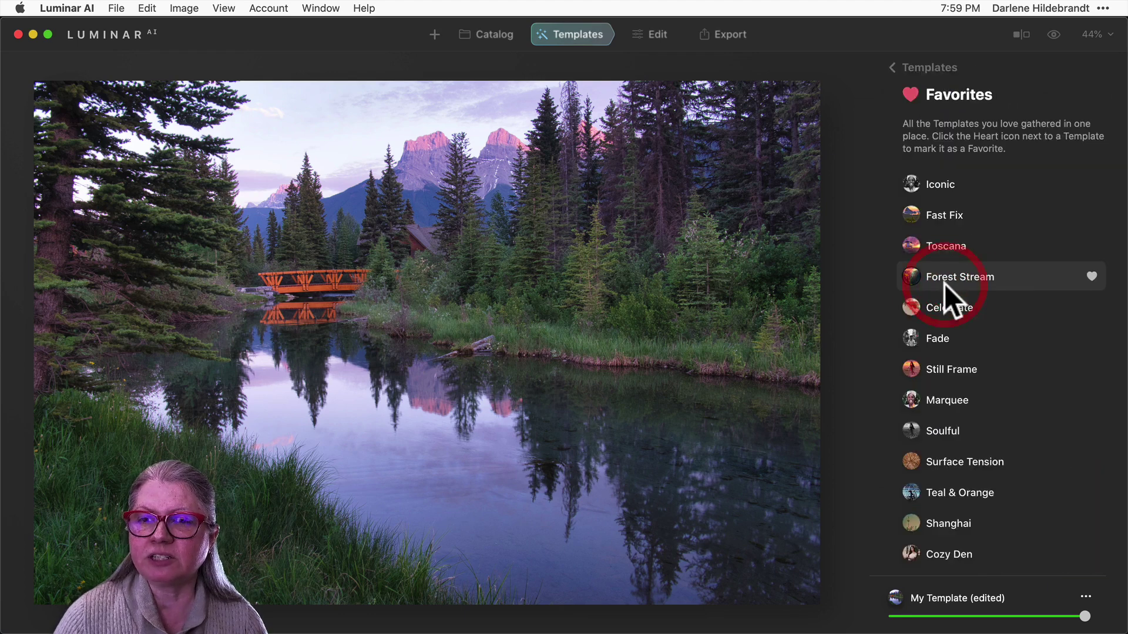
key(Escape)
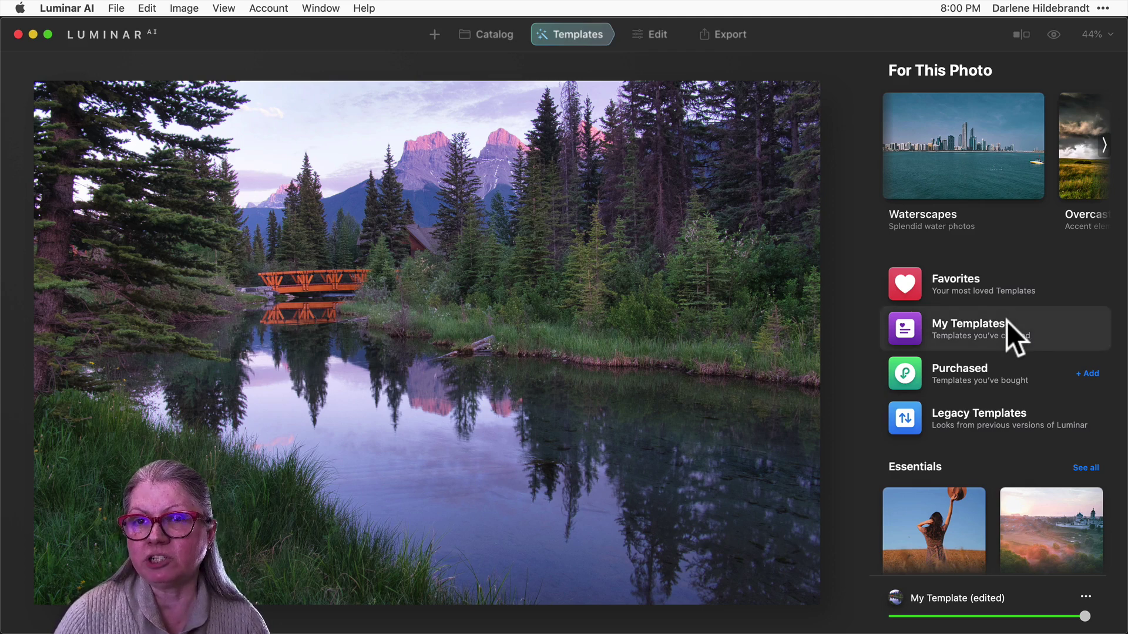
click(960, 368)
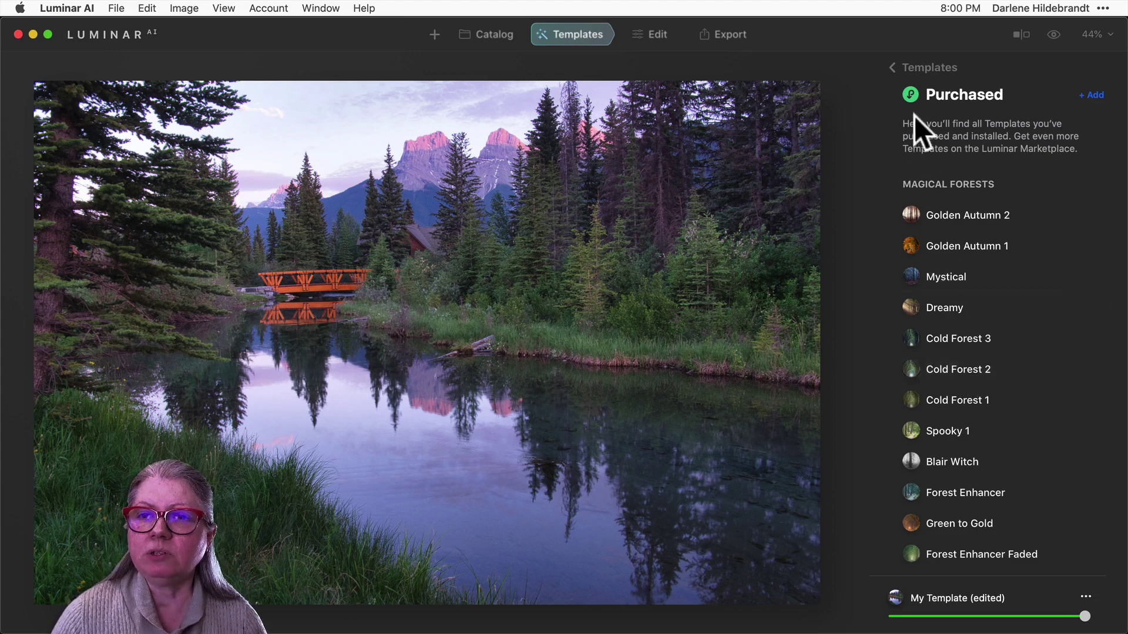
click(921, 67)
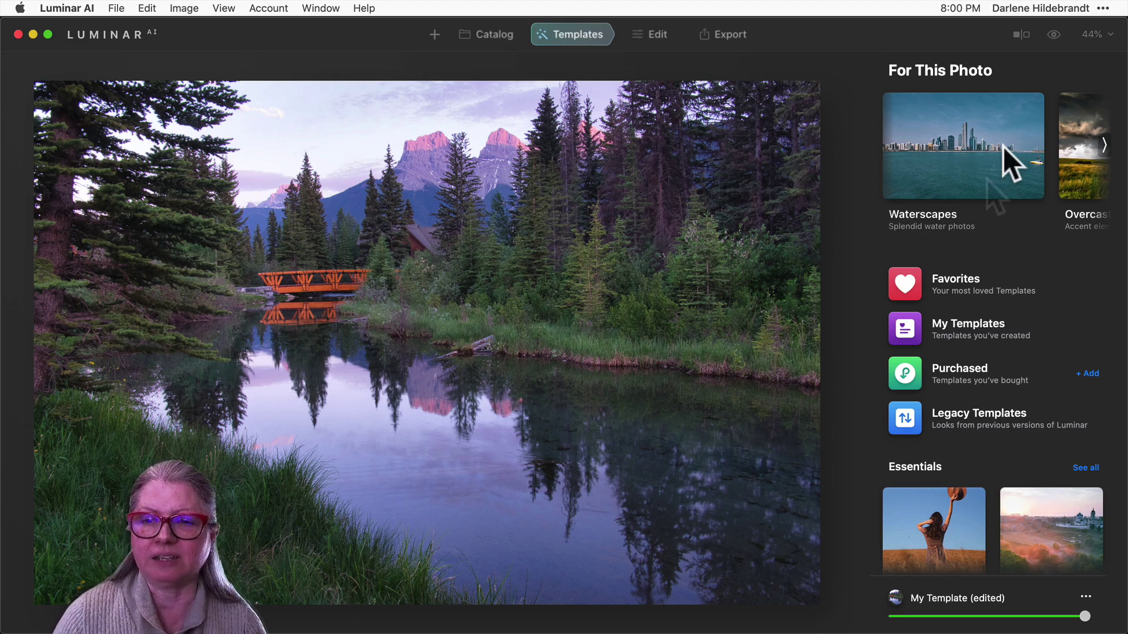
scroll(987, 179, down, 3)
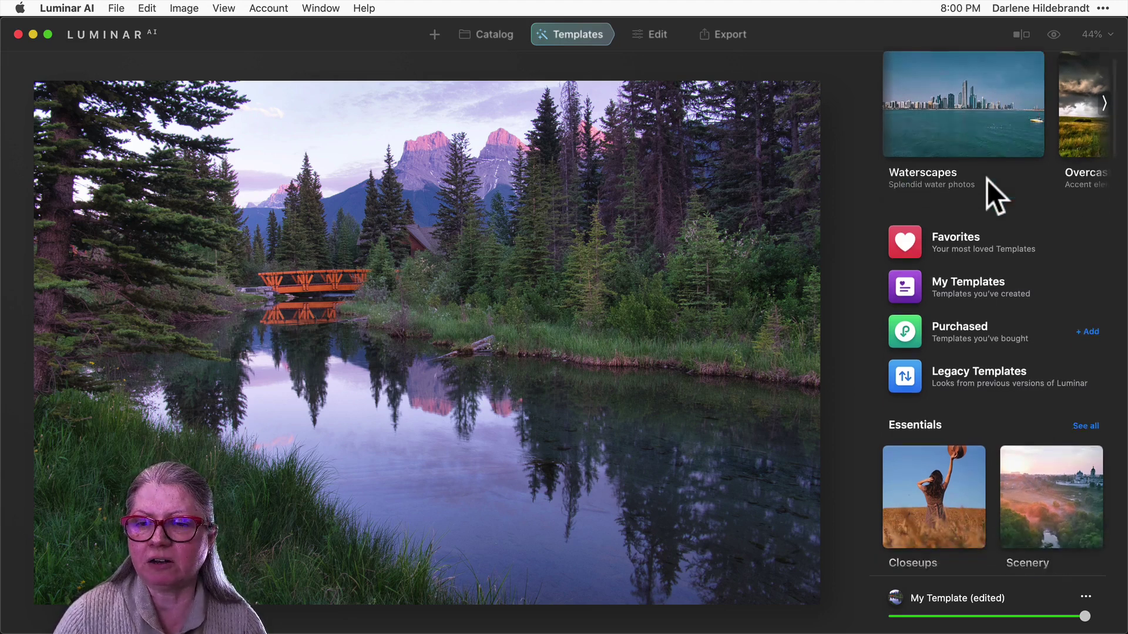
scroll(986, 179, down, 3)
scroll(987, 179, down, 3)
scroll(986, 180, down, 2)
scroll(987, 179, down, 3)
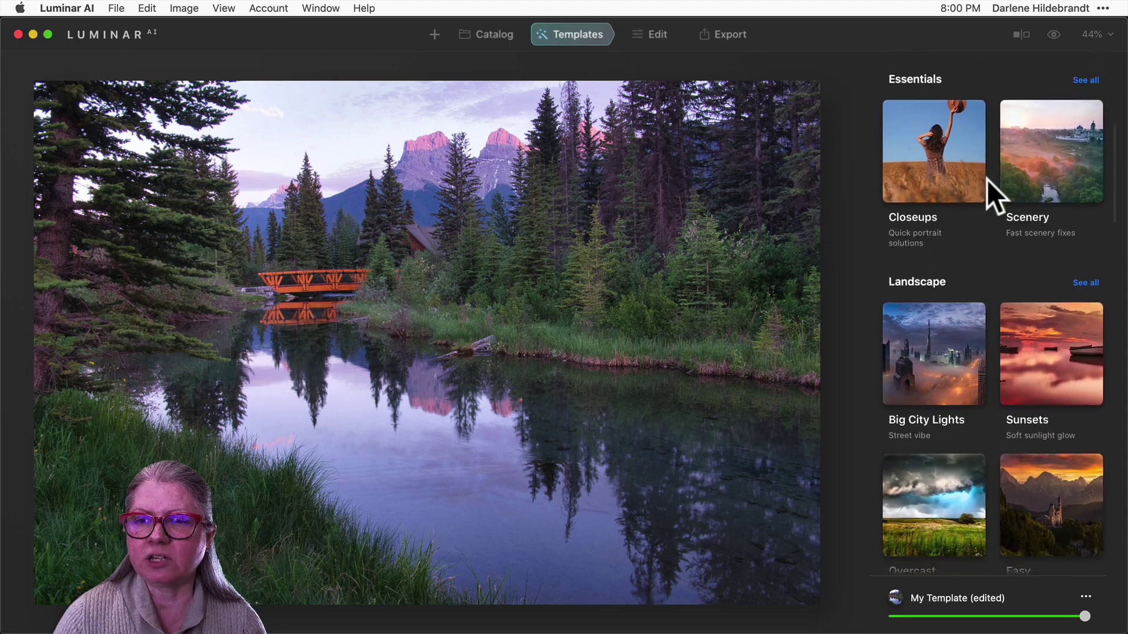
scroll(987, 180, down, 2)
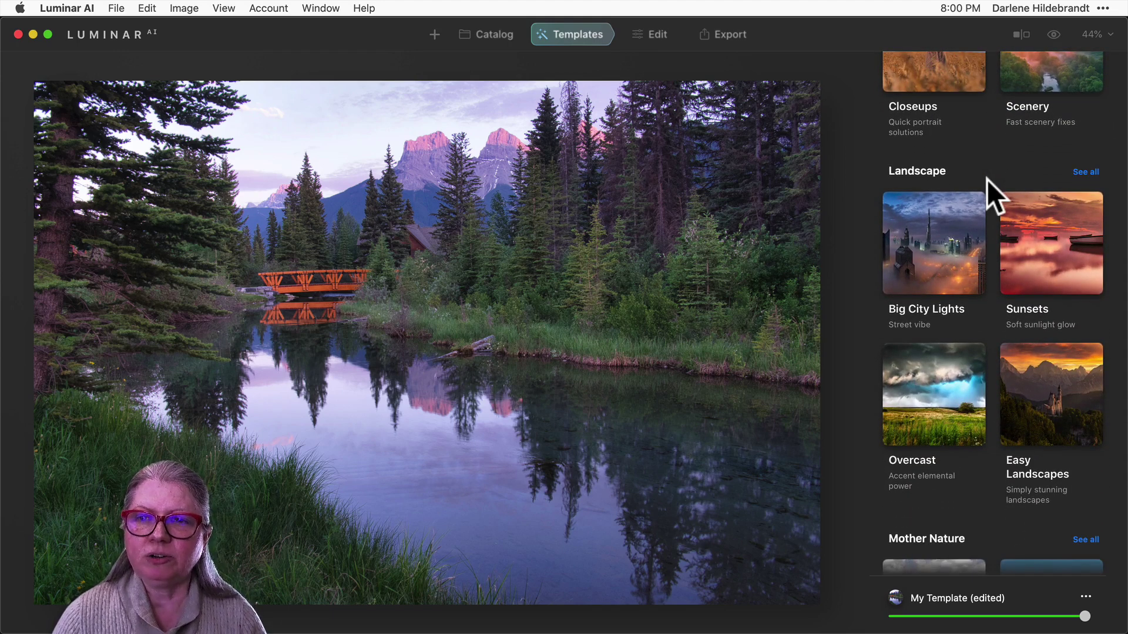
scroll(987, 179, down, 2)
scroll(987, 179, down, 2)
scroll(987, 179, down, 2)
scroll(987, 179, down, 2)
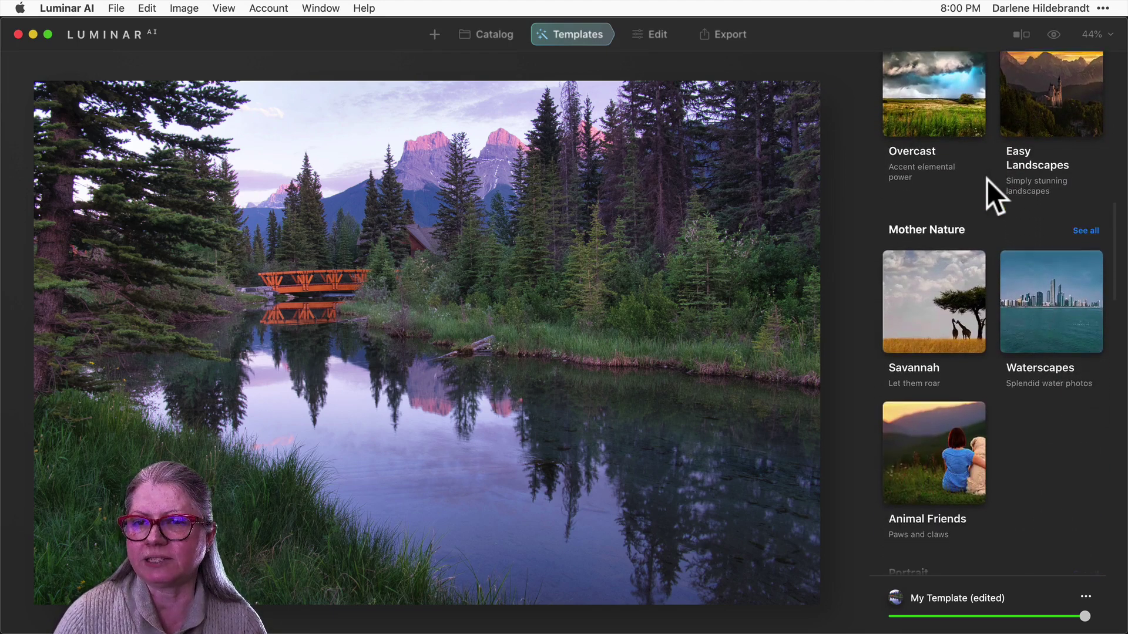
scroll(987, 181, down, 3)
scroll(987, 180, down, 2)
scroll(987, 179, down, 3)
scroll(987, 180, down, 2)
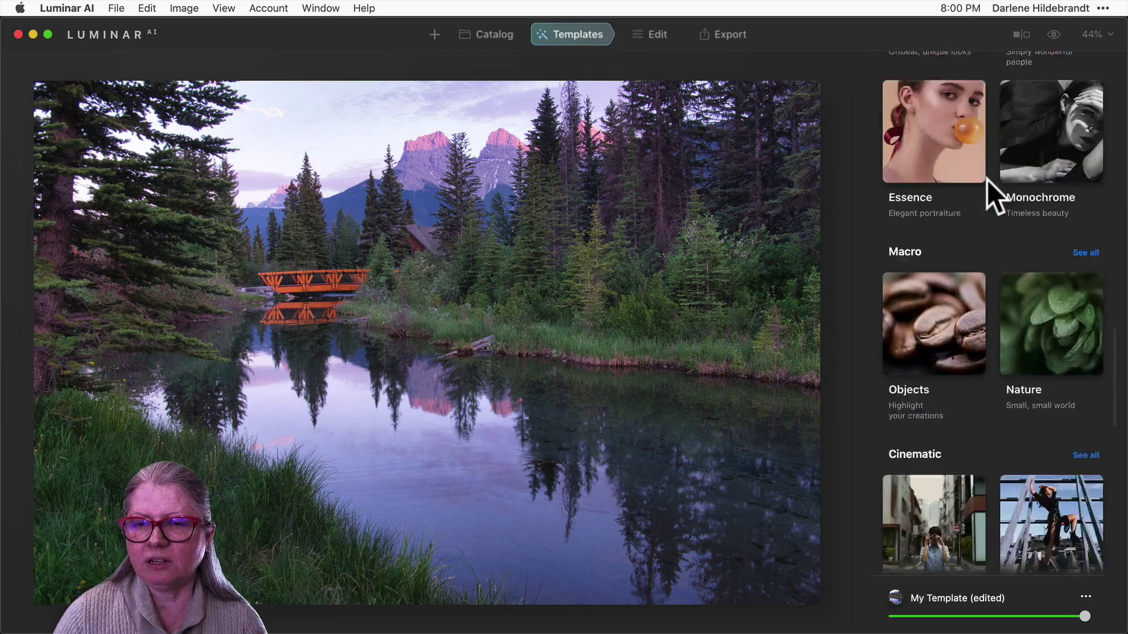
scroll(986, 180, down, 3)
scroll(987, 180, down, 3)
scroll(987, 180, down, 2)
scroll(987, 180, down, 2)
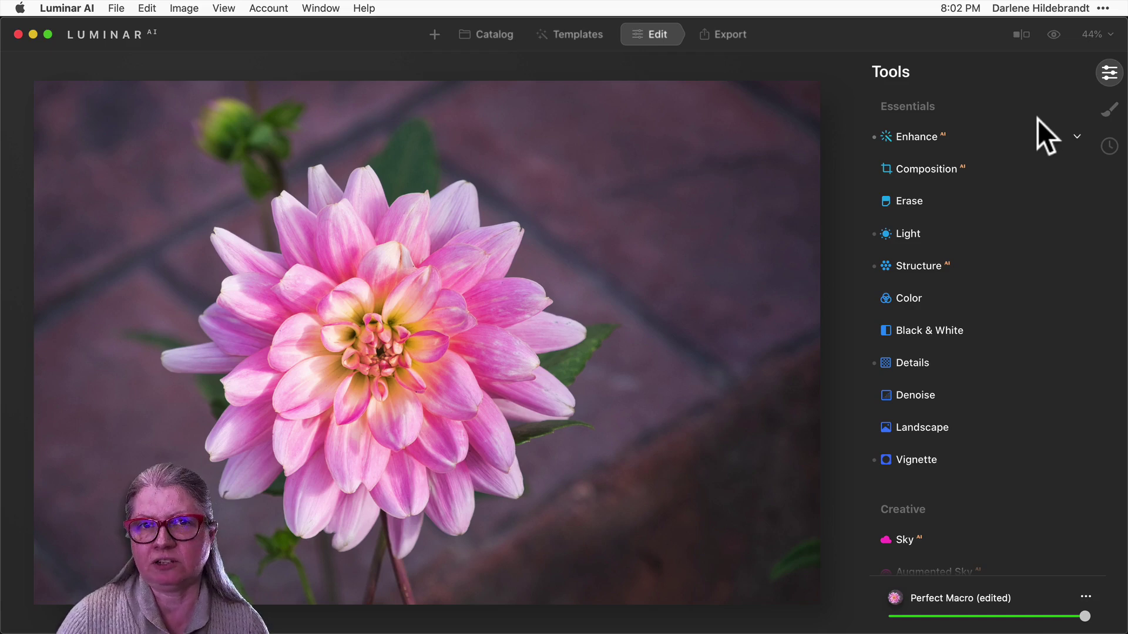
Step: Add a Local Masking texture layer blended in Soft Light mode
click(1112, 111)
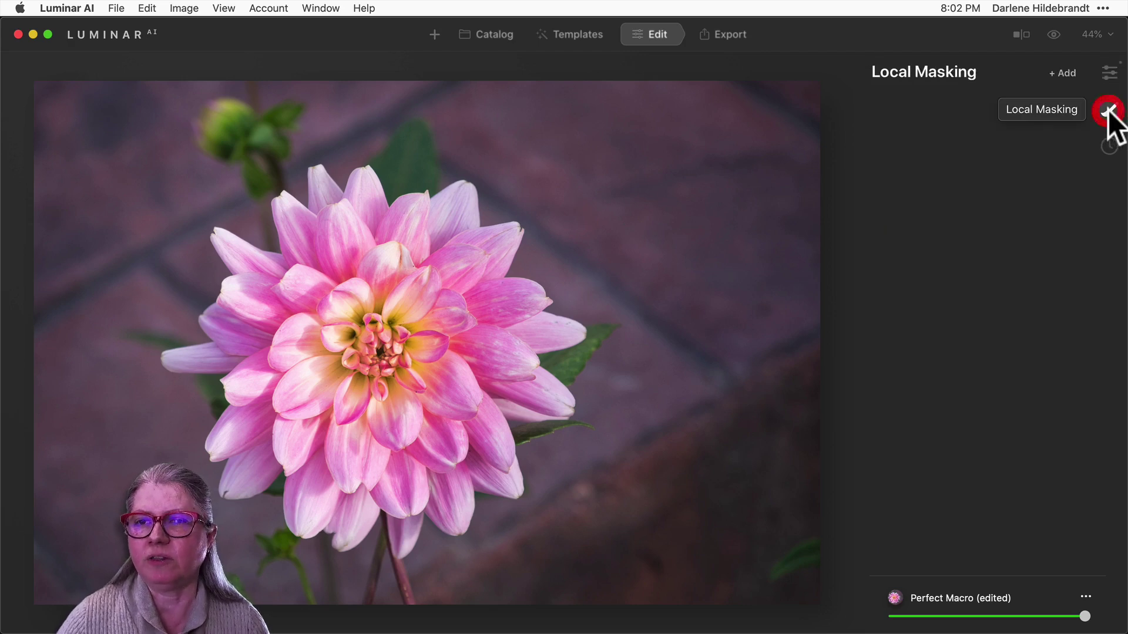
click(1063, 73)
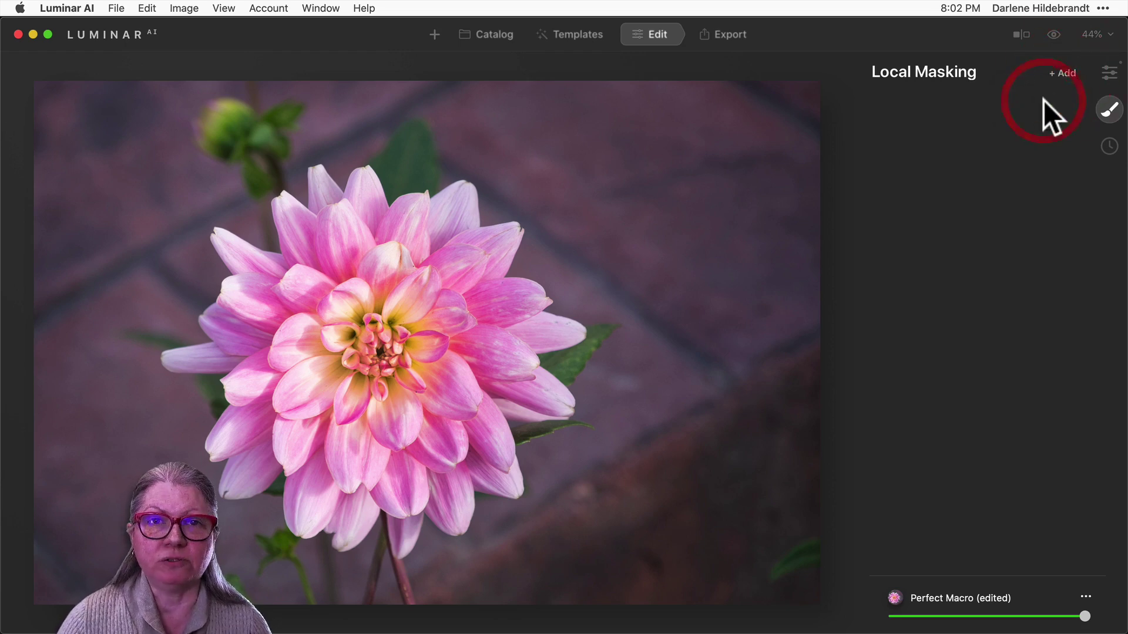
click(1045, 107)
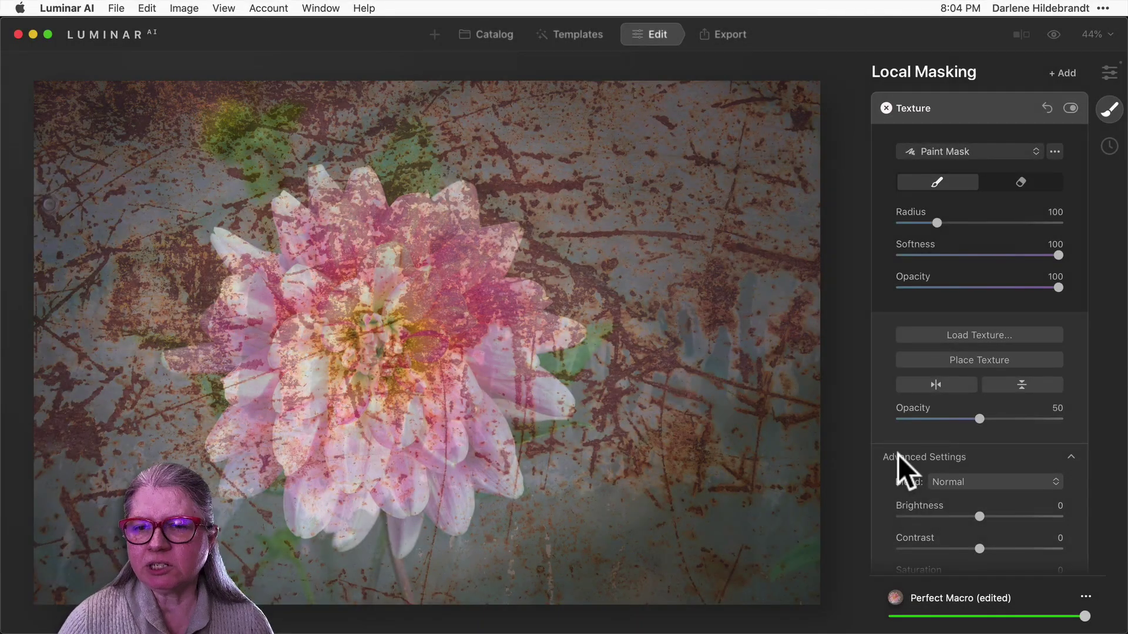
scroll(898, 455, down, 3)
scroll(898, 455, up, 1)
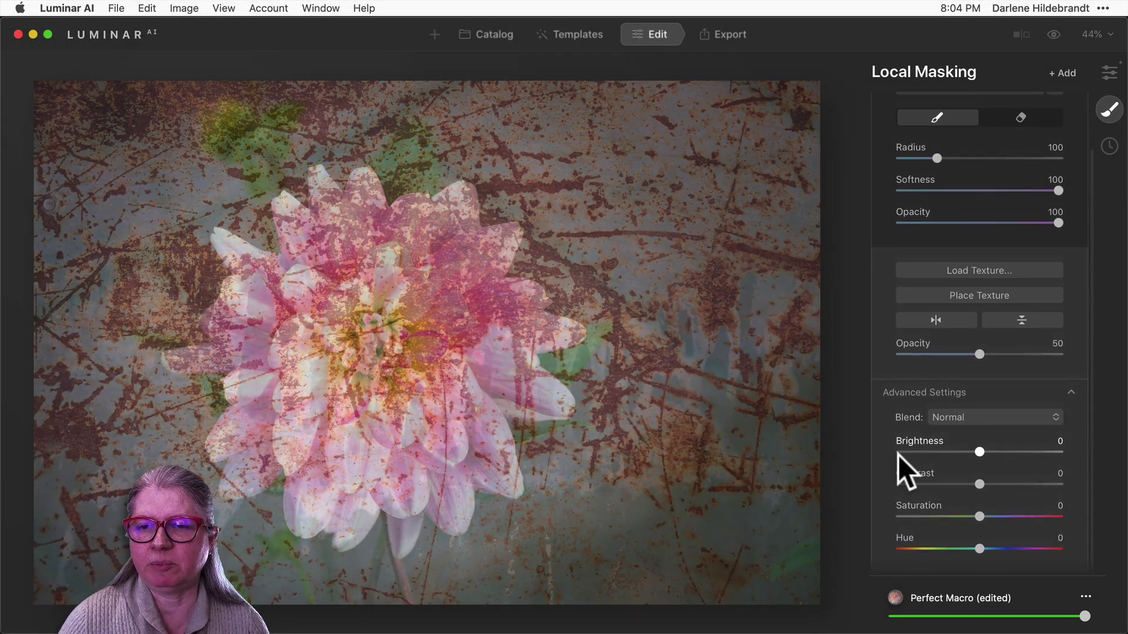
click(979, 416)
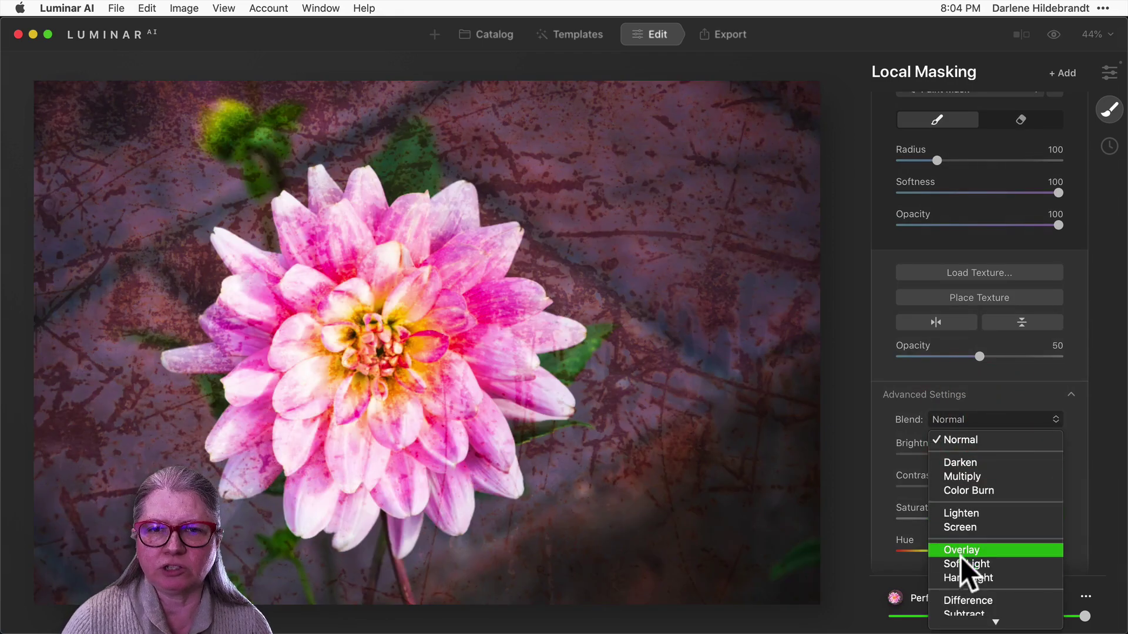
click(961, 563)
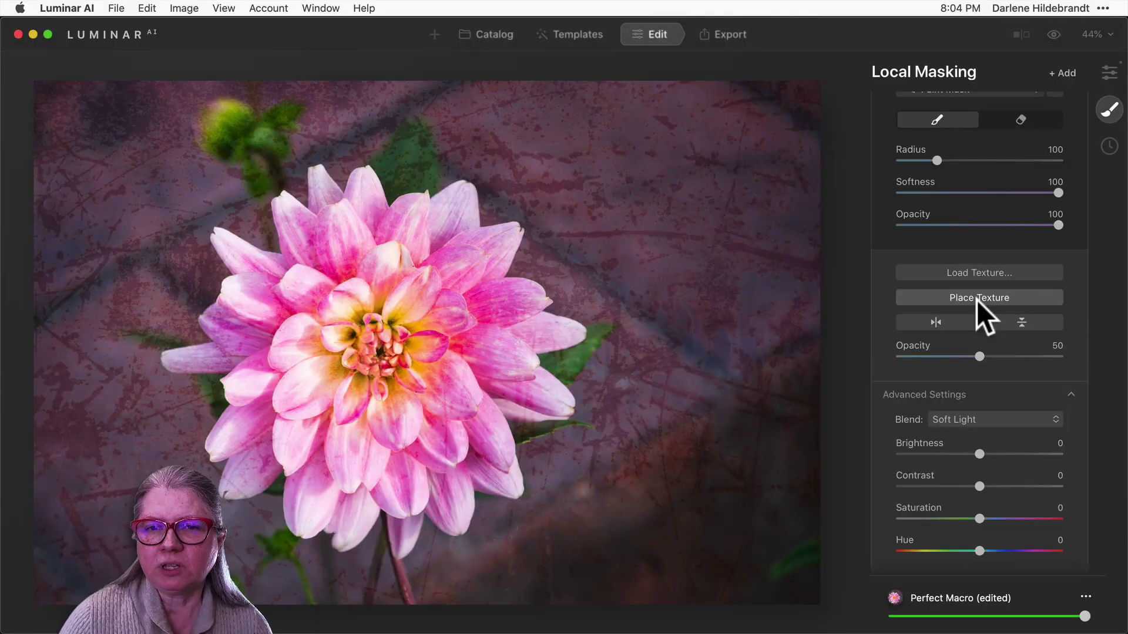
Step: Enlarge and reposition the rusty texture so it covers the whole dahlia photo
click(976, 301)
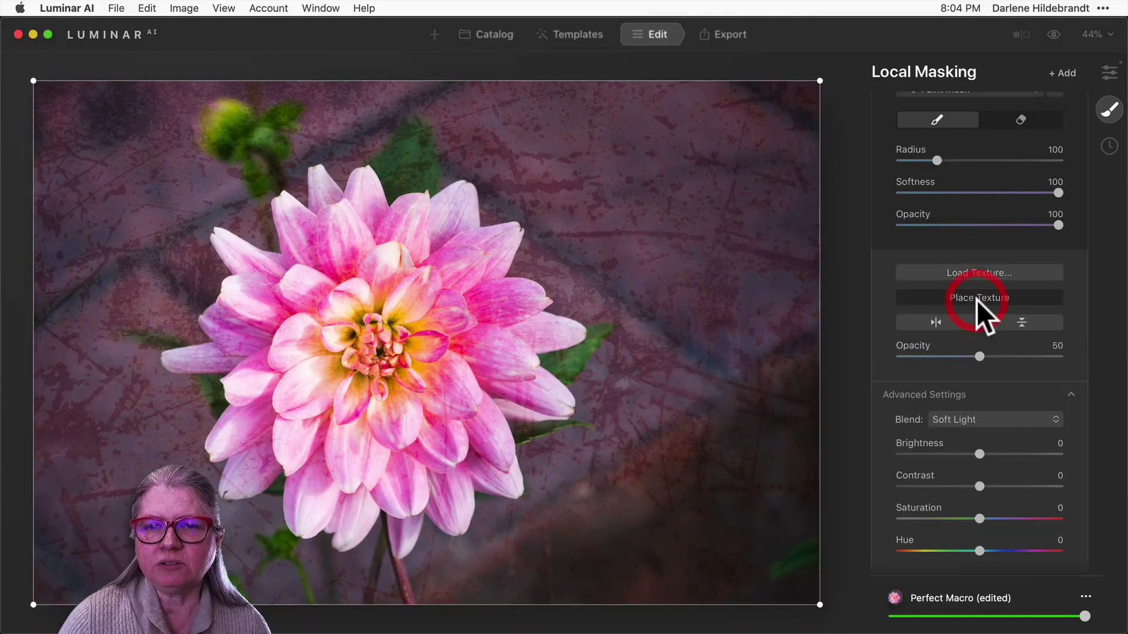
mouse_move(818, 83)
mouse_down()
mouse_move(803, 91)
mouse_move(840, 67)
mouse_up()
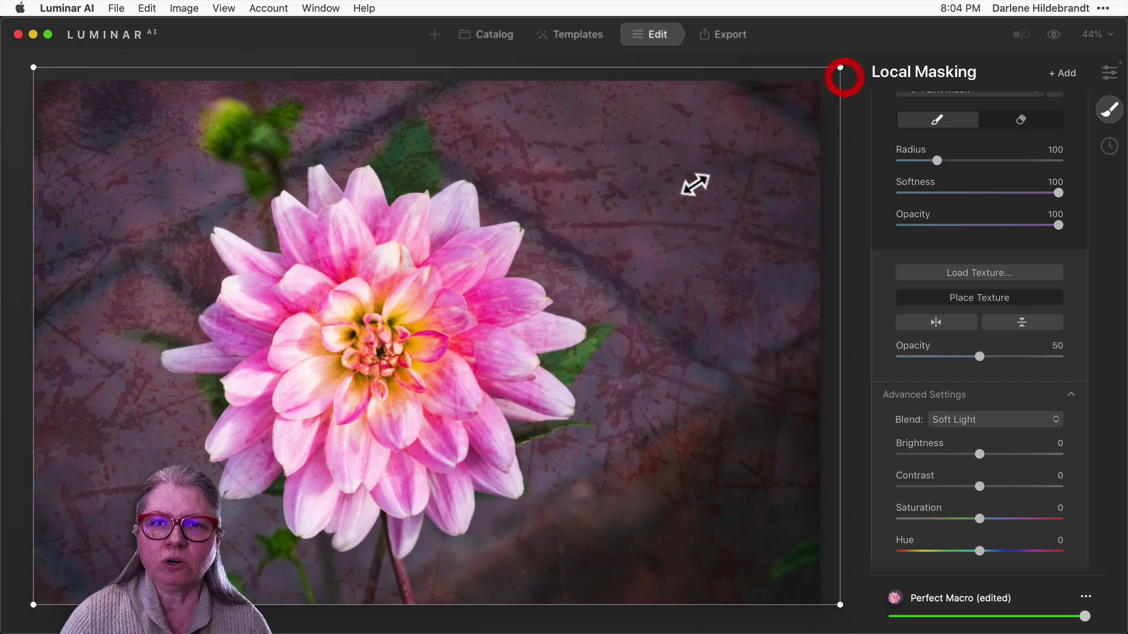
mouse_move(736, 192)
mouse_down()
mouse_move(625, 184)
mouse_move(716, 221)
mouse_move(712, 210)
mouse_up()
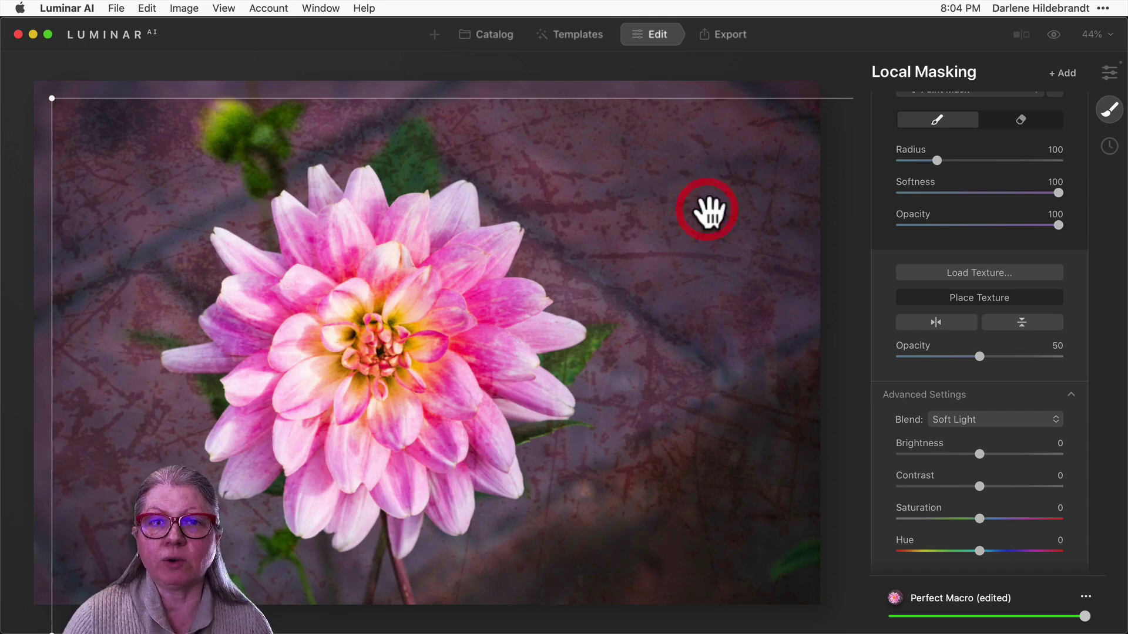
click(684, 193)
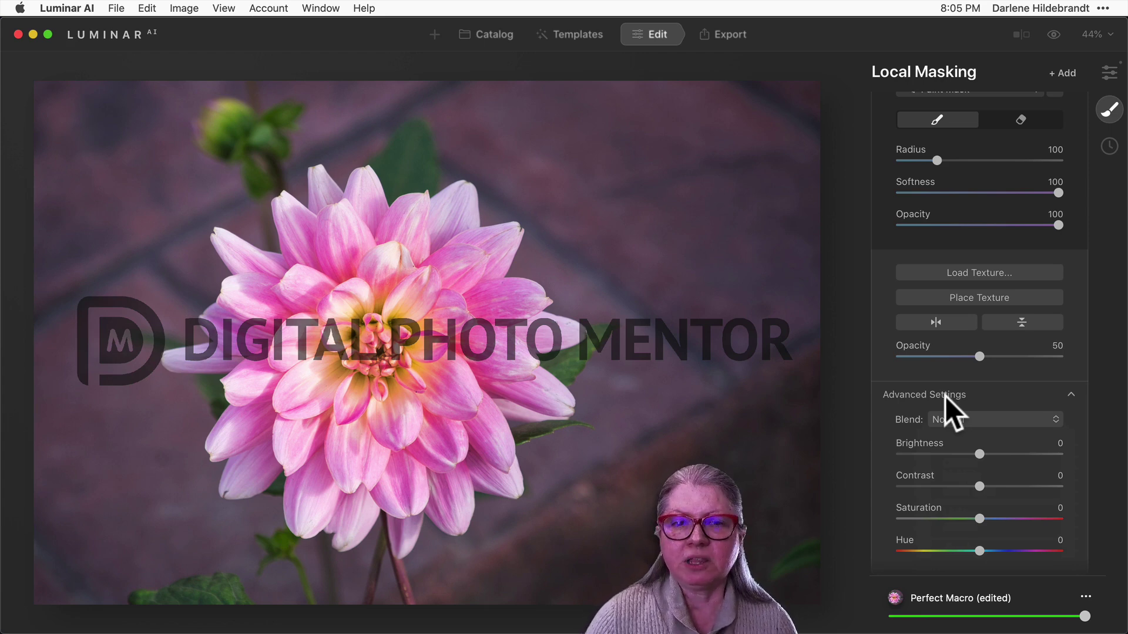
Step: Shrink the DIGITAL PHOTO MENTOR logo texture into the photo's bottom-left corner
click(935, 297)
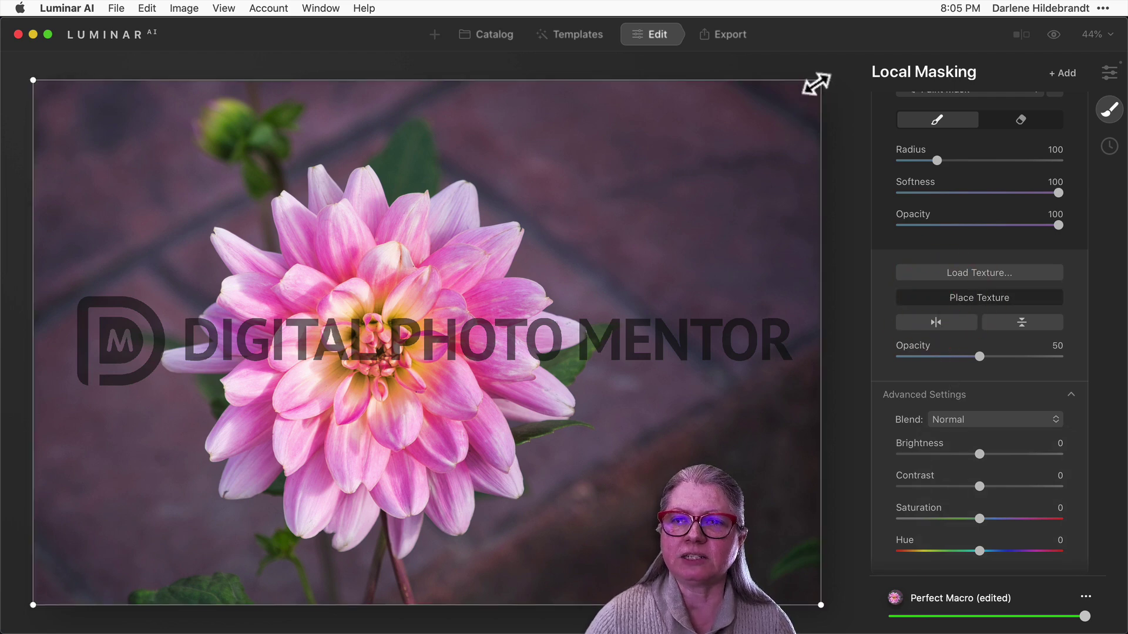
mouse_move(821, 81)
mouse_down()
mouse_move(353, 500)
mouse_move(617, 534)
mouse_move(152, 544)
mouse_move(137, 561)
mouse_move(145, 566)
mouse_up()
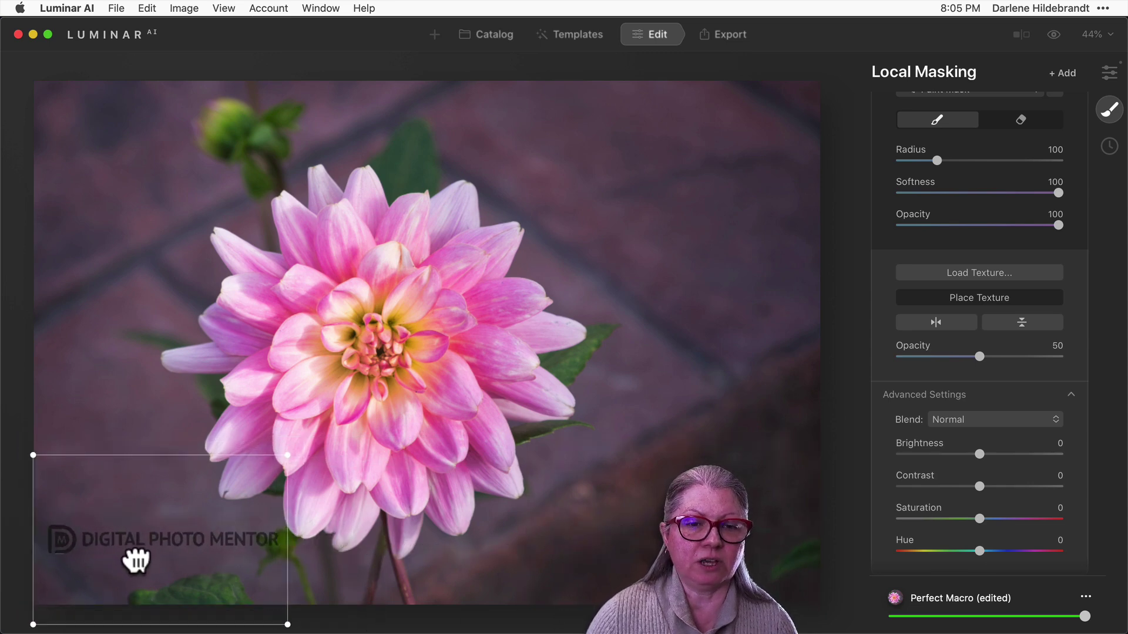
click(1003, 296)
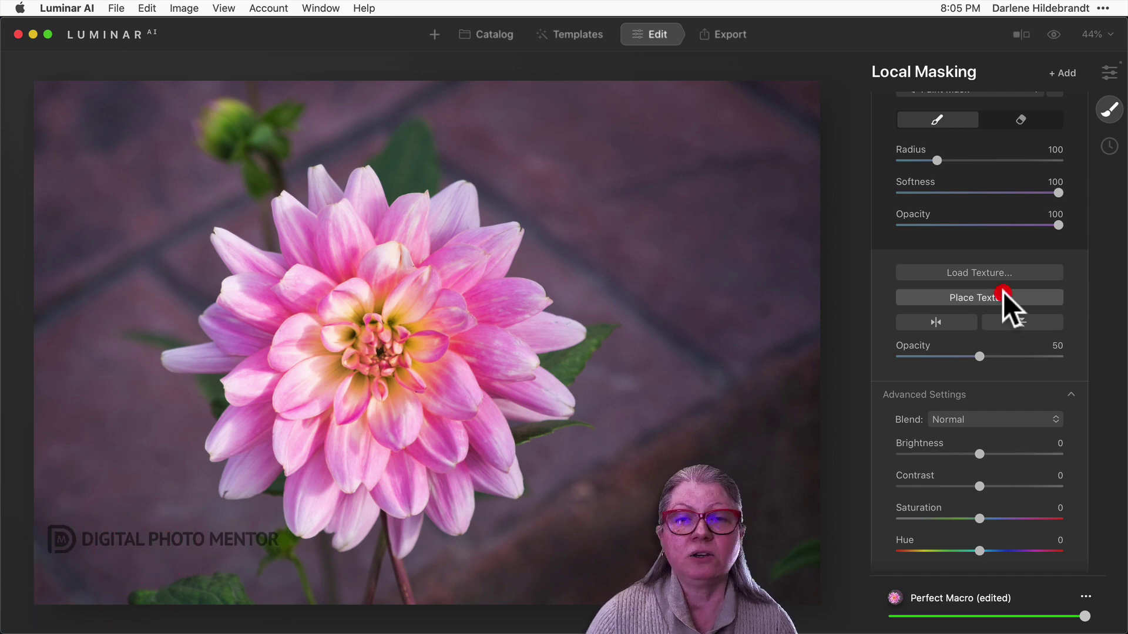
Step: Copy the dahlia's edits onto the red and white flower photos, then preview the lily
click(490, 34)
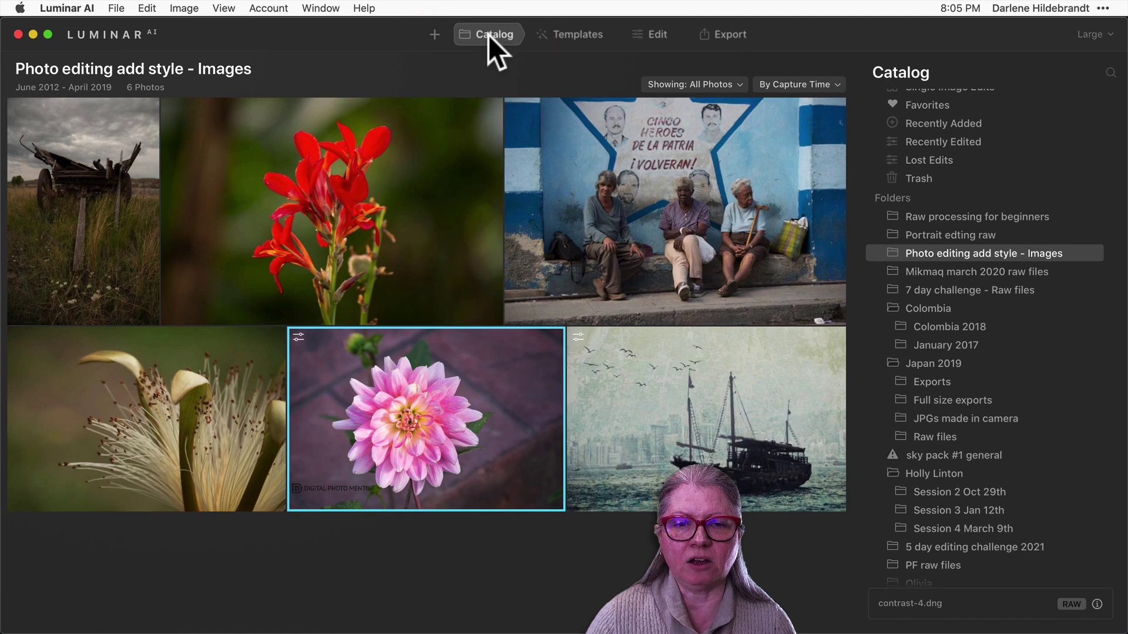
mouse_move(332, 212)
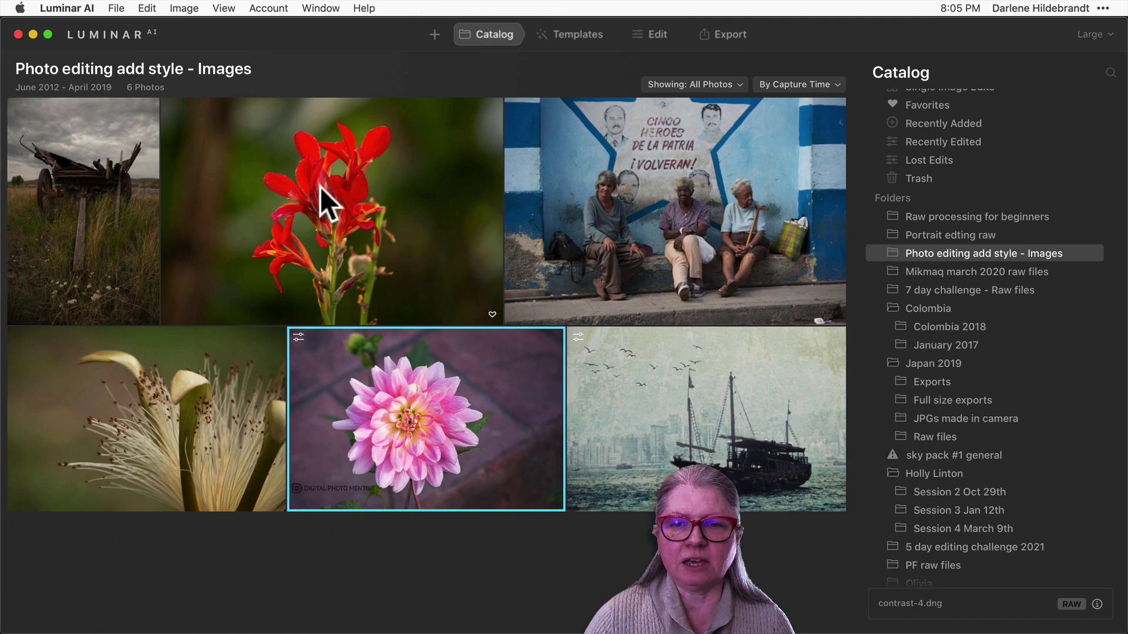
super+click(320, 189)
super+click(100, 415)
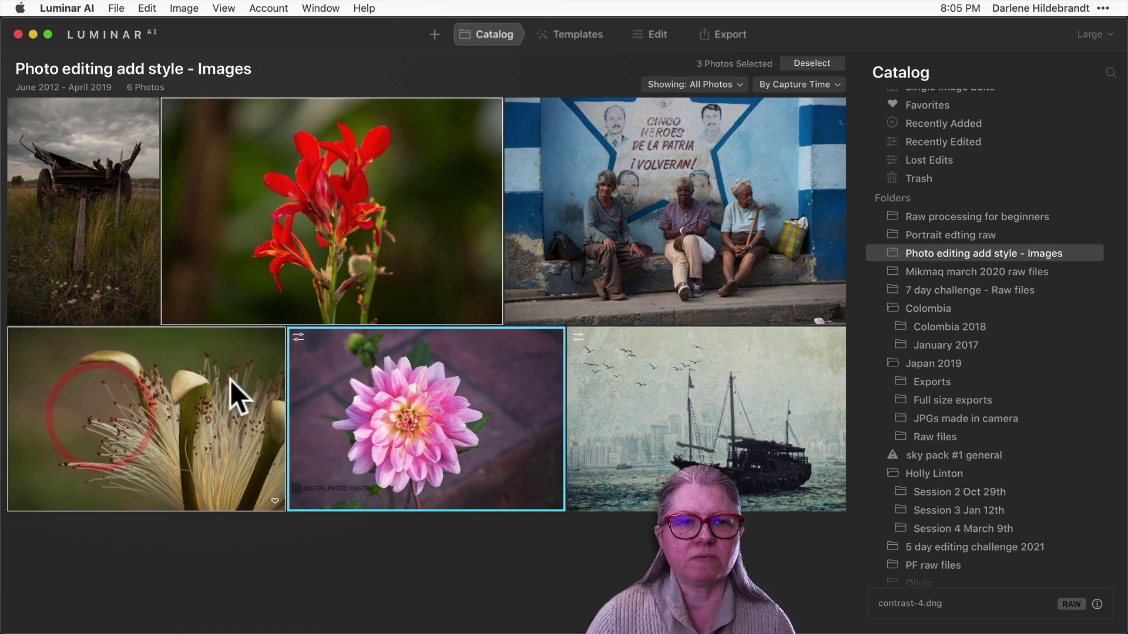
right_click(409, 404)
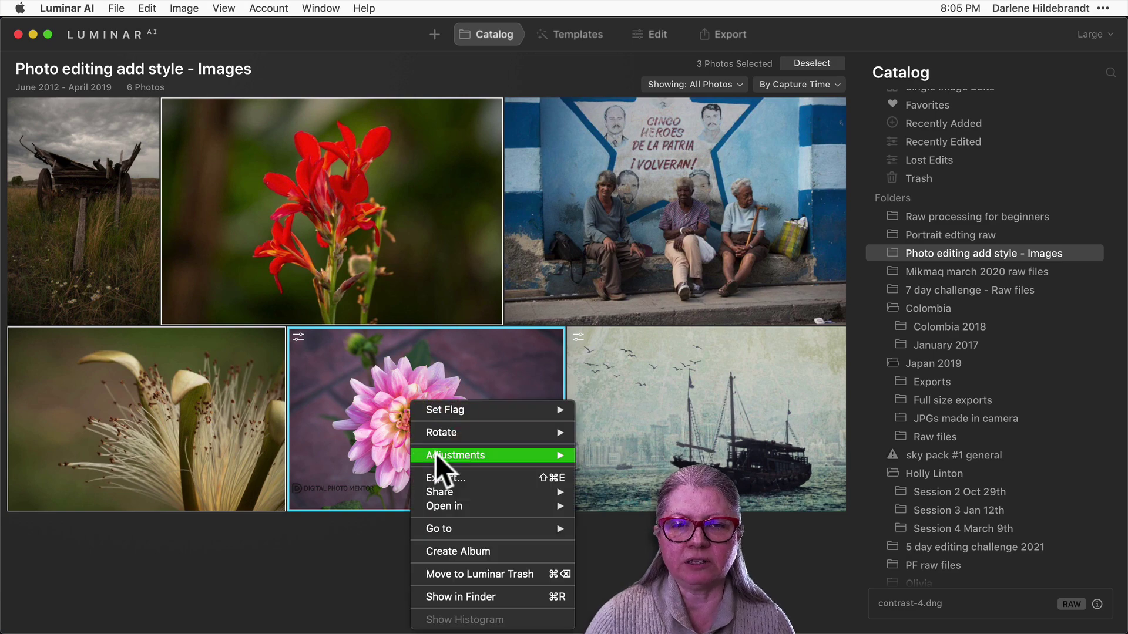
mouse_move(475, 455)
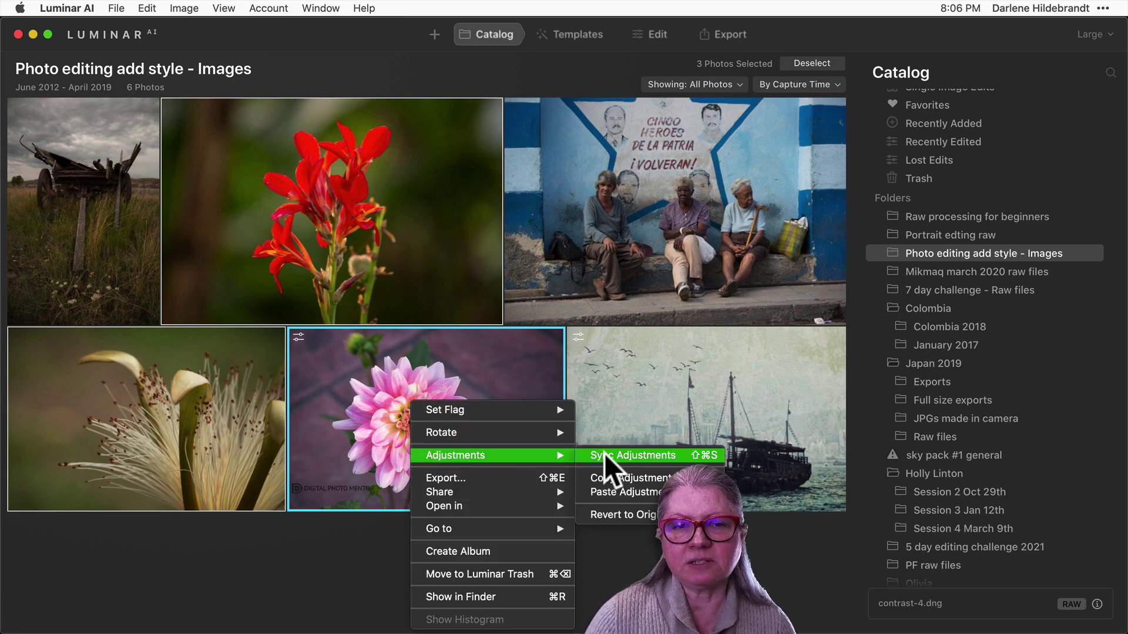
click(605, 454)
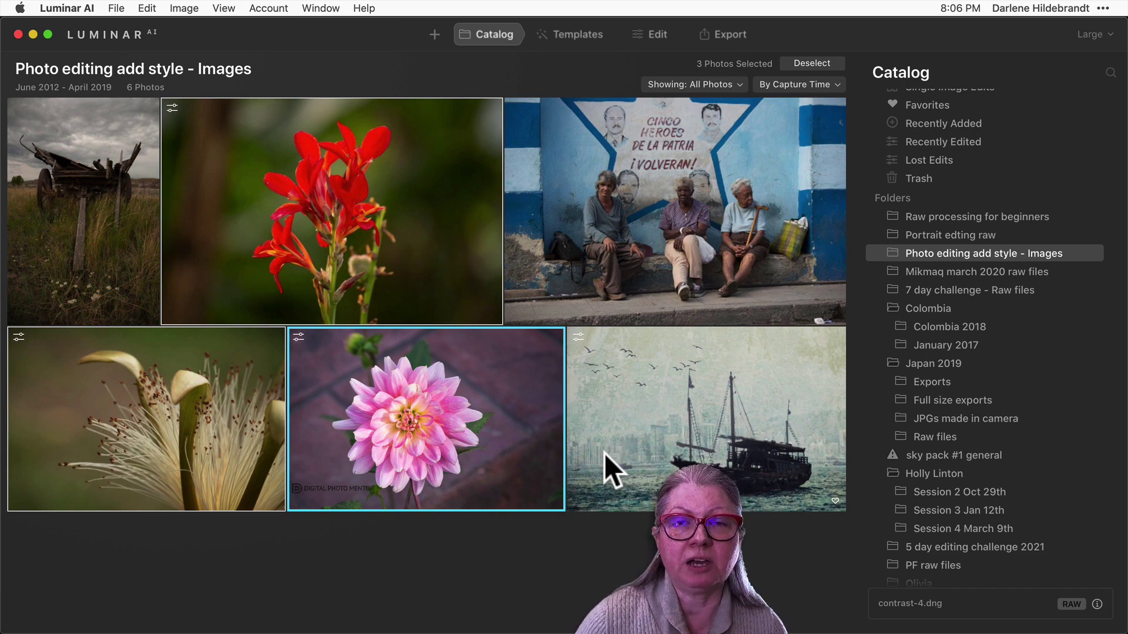
double_click(151, 450)
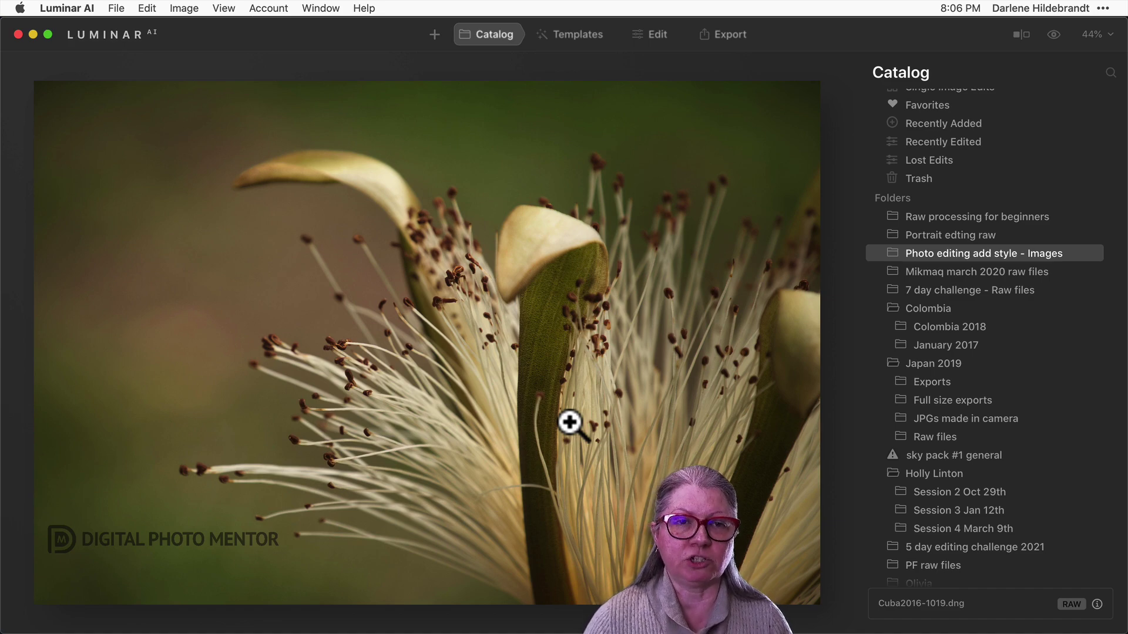
key(g)
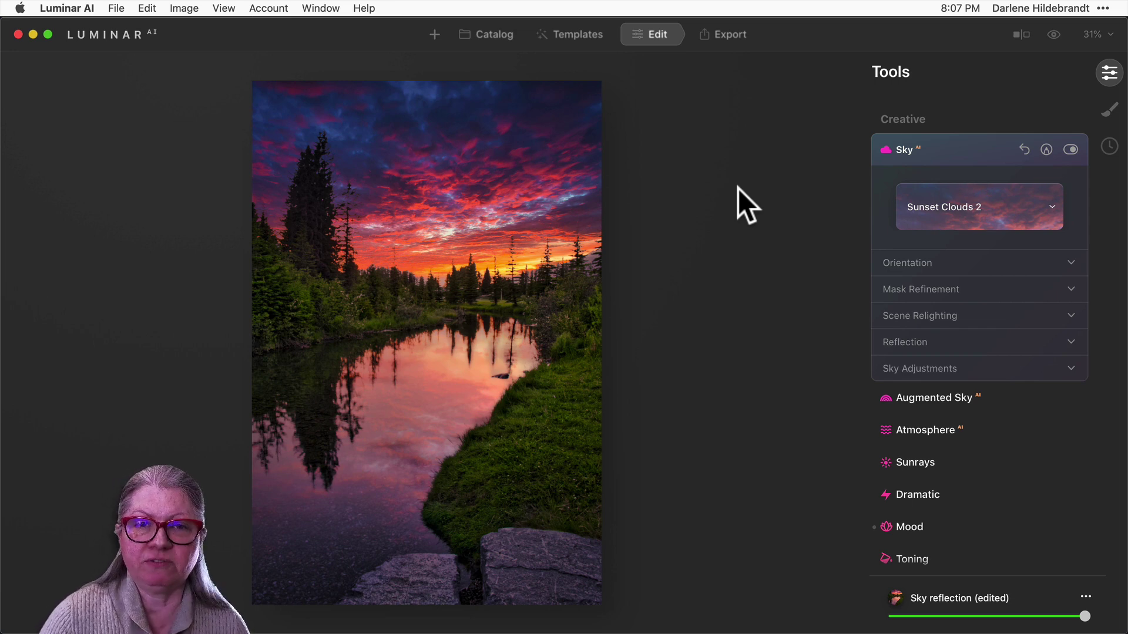
key(backslash)
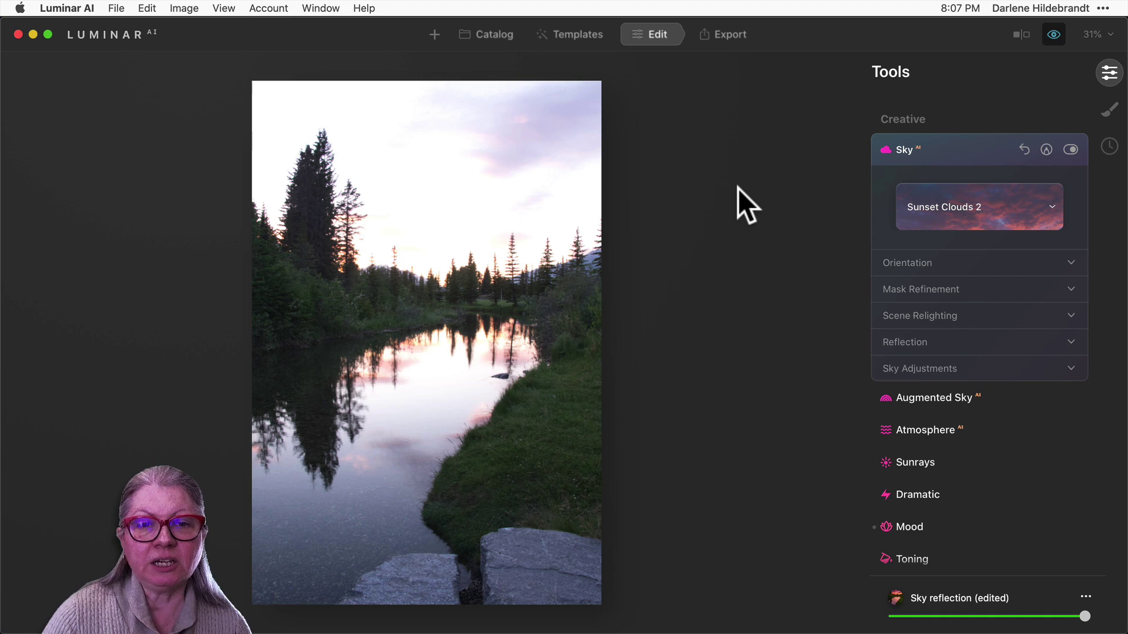
key(backslash)
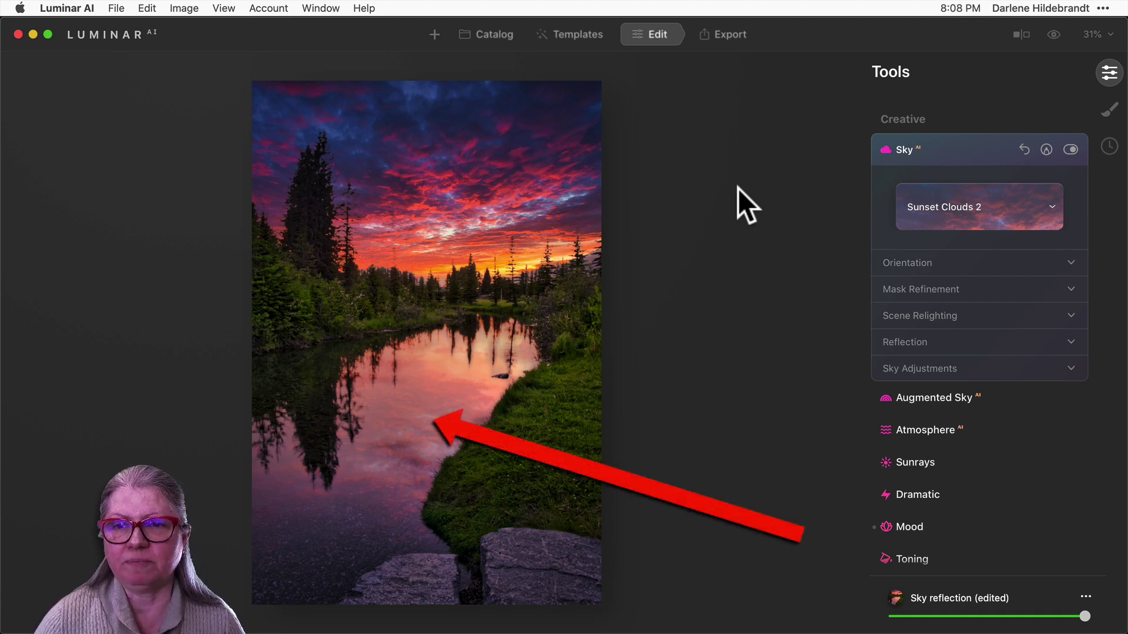
Step: In Sky AI Orientation, reset Vertical Offset to 0 and set Horizontal Offset to 1
click(902, 264)
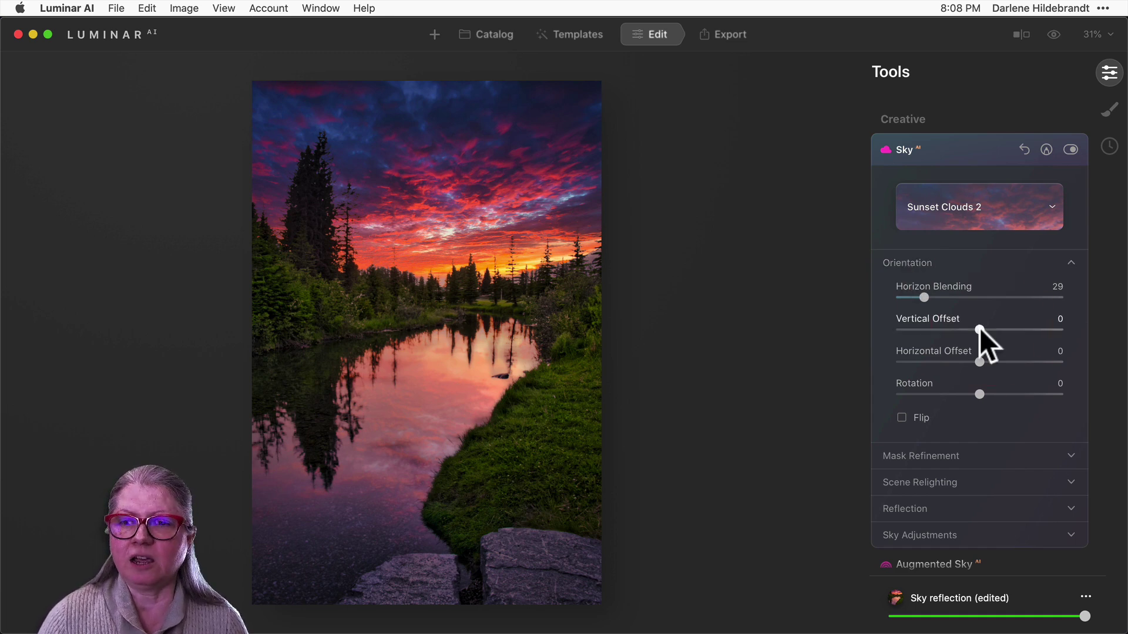
drag(981, 328, 998, 328)
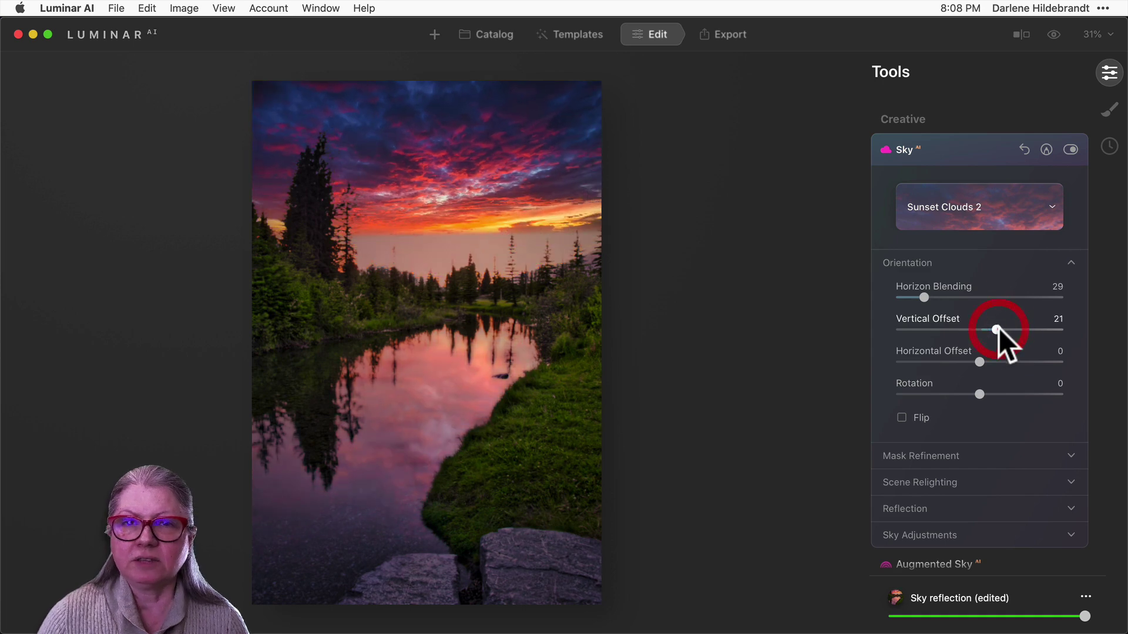
double_click(999, 328)
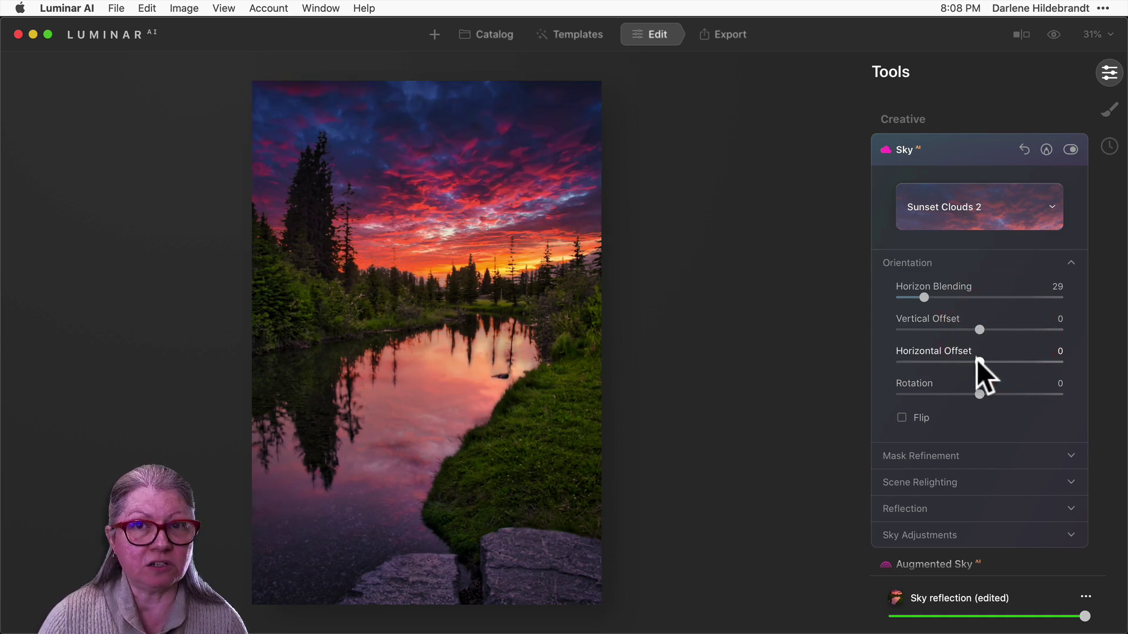
mouse_move(979, 362)
mouse_down()
mouse_move(1002, 360)
mouse_move(949, 360)
mouse_move(1020, 362)
mouse_up()
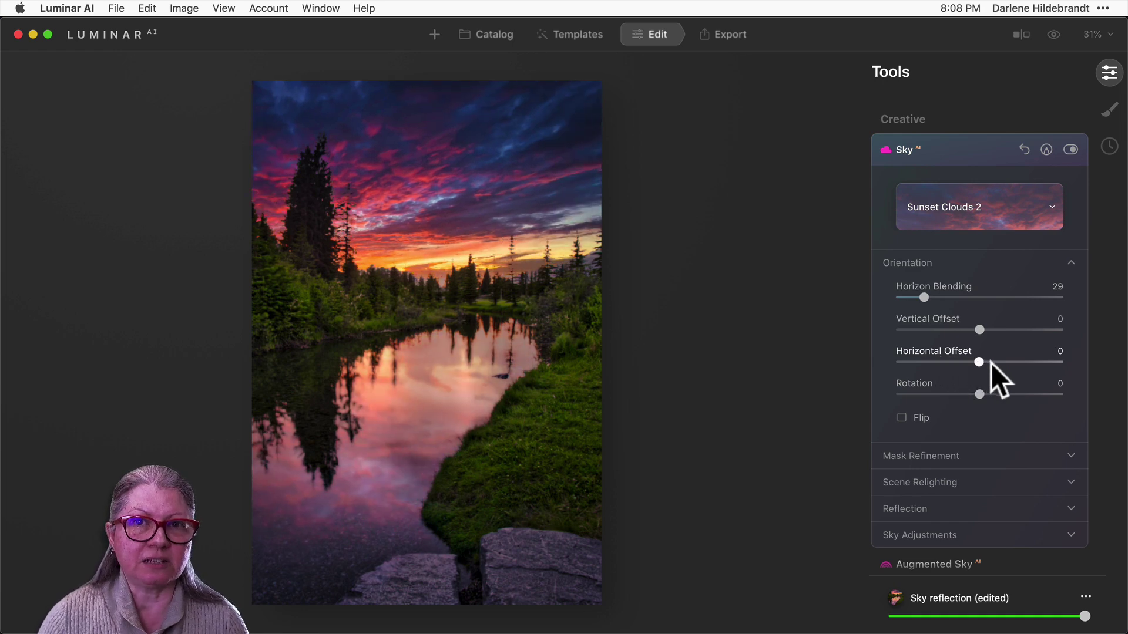
drag(1020, 362, 979, 363)
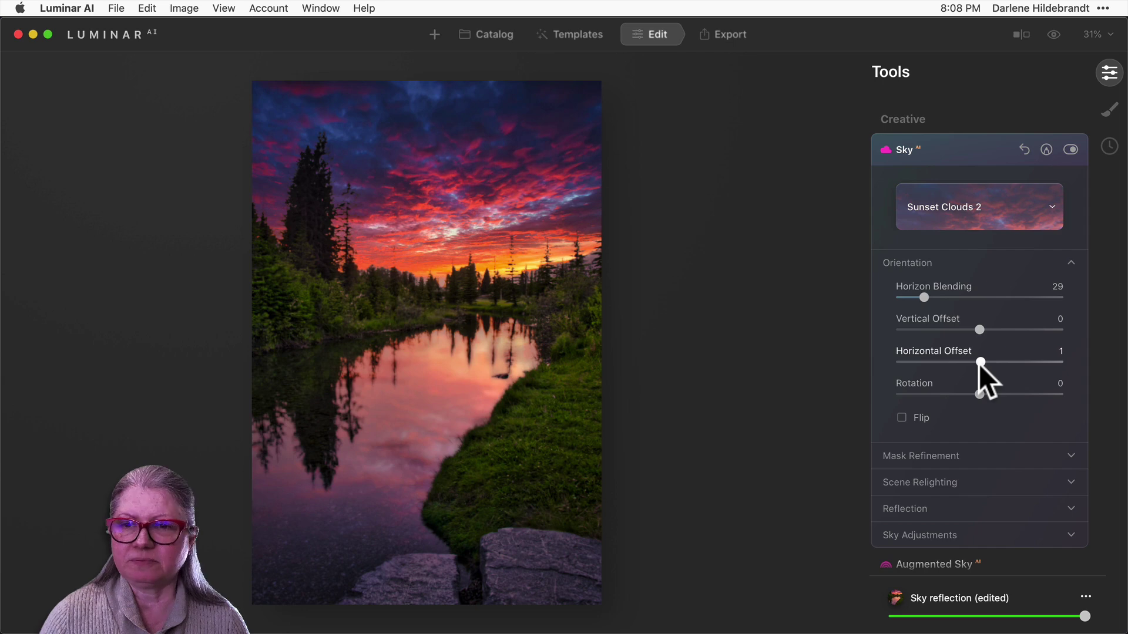
scroll(979, 364, down, 3)
Step: Raise the Sky AI Reflection Amount to 93
click(902, 396)
scroll(902, 396, down, 3)
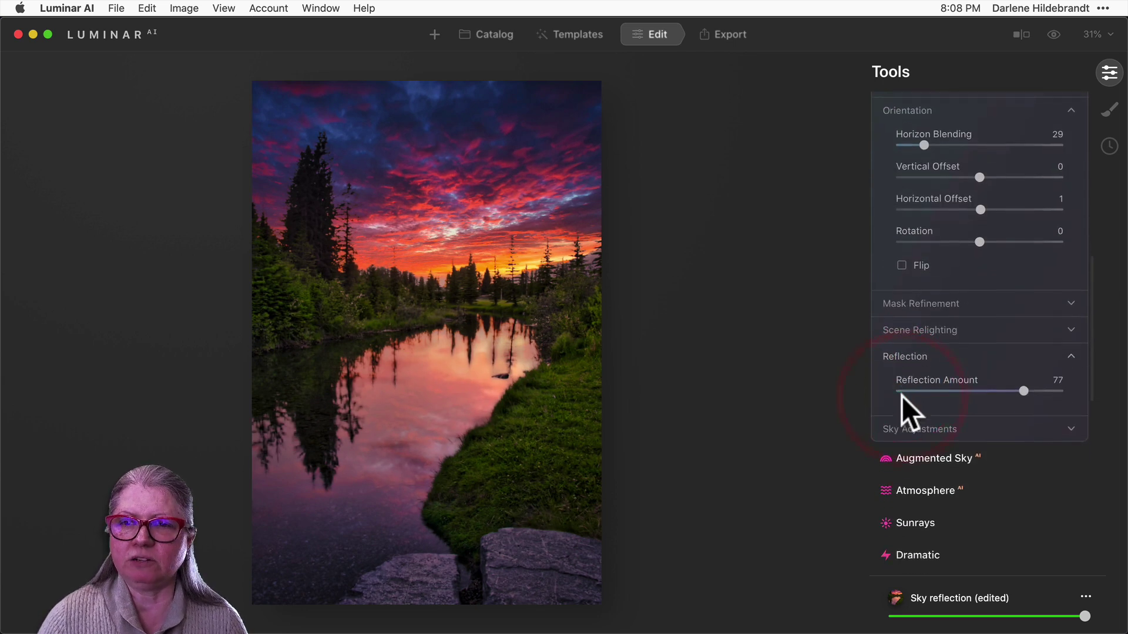
scroll(901, 396, down, 1)
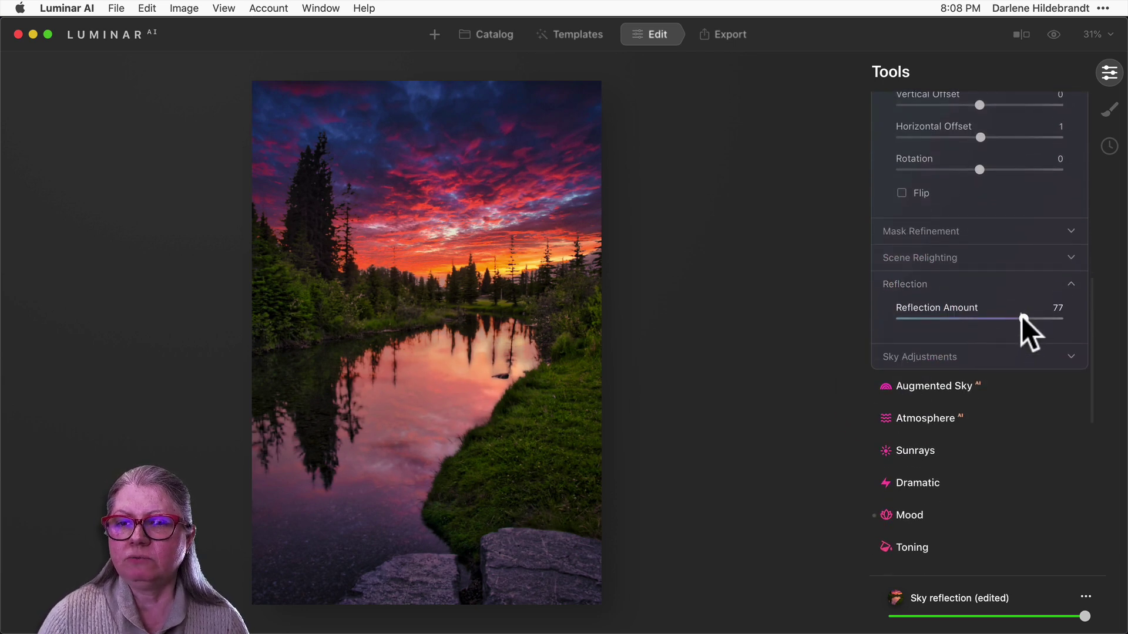
mouse_move(1023, 318)
mouse_down()
mouse_move(900, 319)
mouse_move(1058, 319)
mouse_move(1049, 319)
mouse_up()
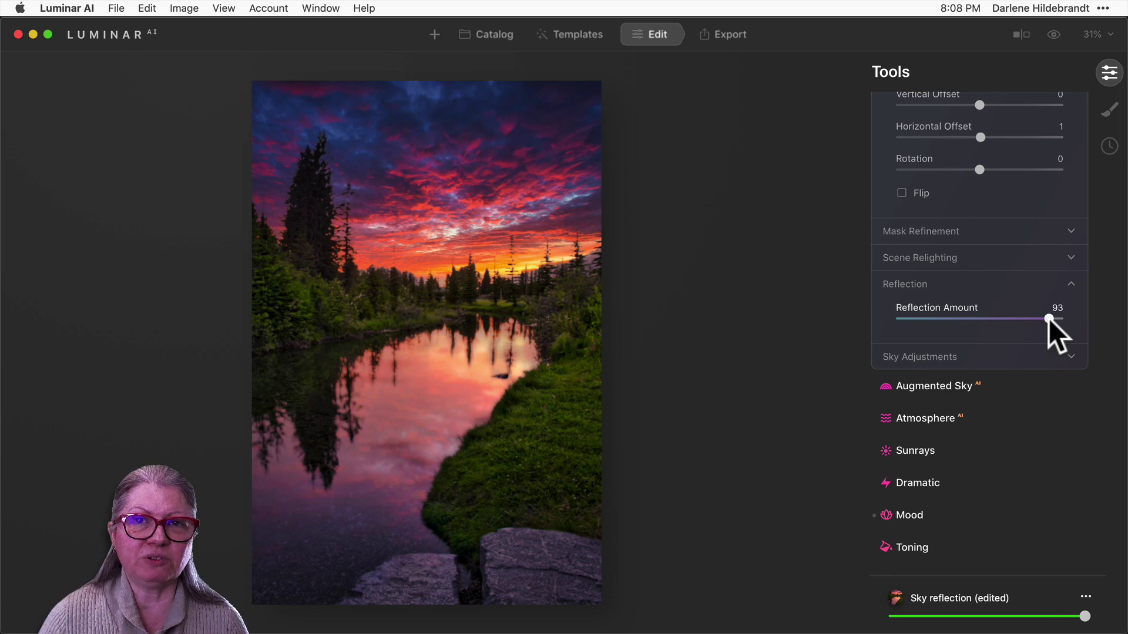
Step: Set Relight Strength to 76 and Relight Saturation to 27, and boost relighting on people
click(935, 258)
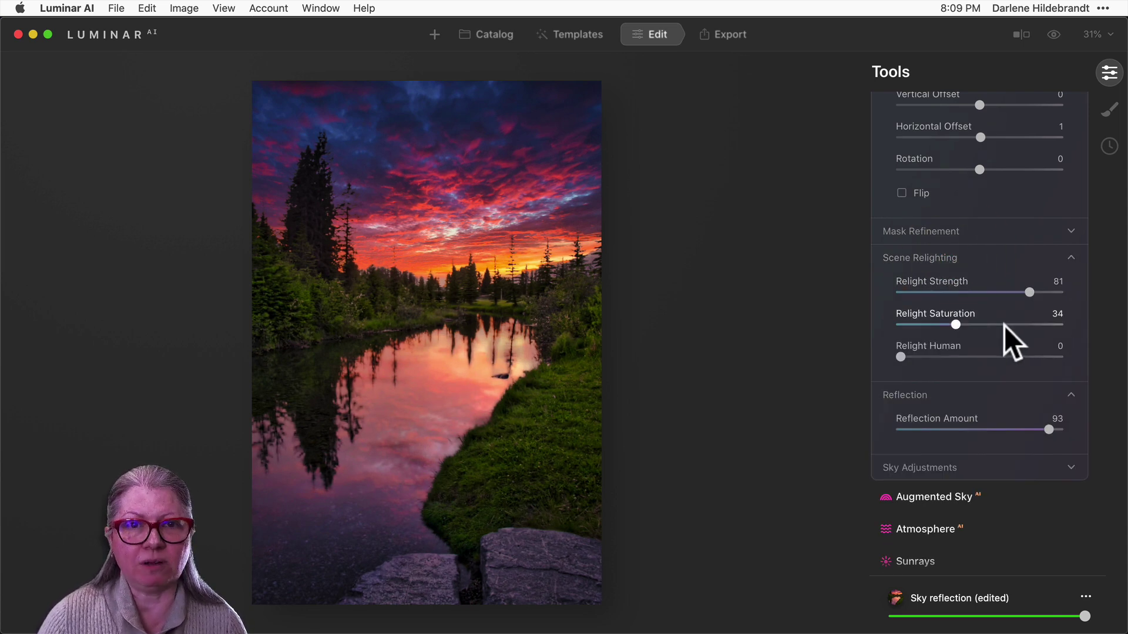
drag(1027, 291, 890, 291)
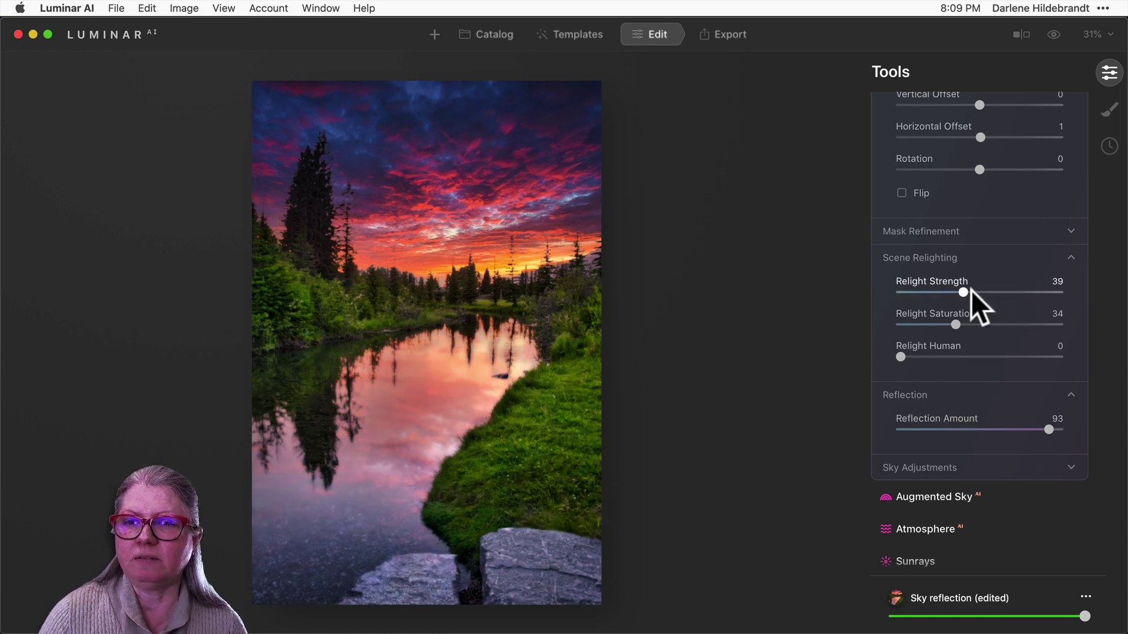
drag(965, 291, 1020, 290)
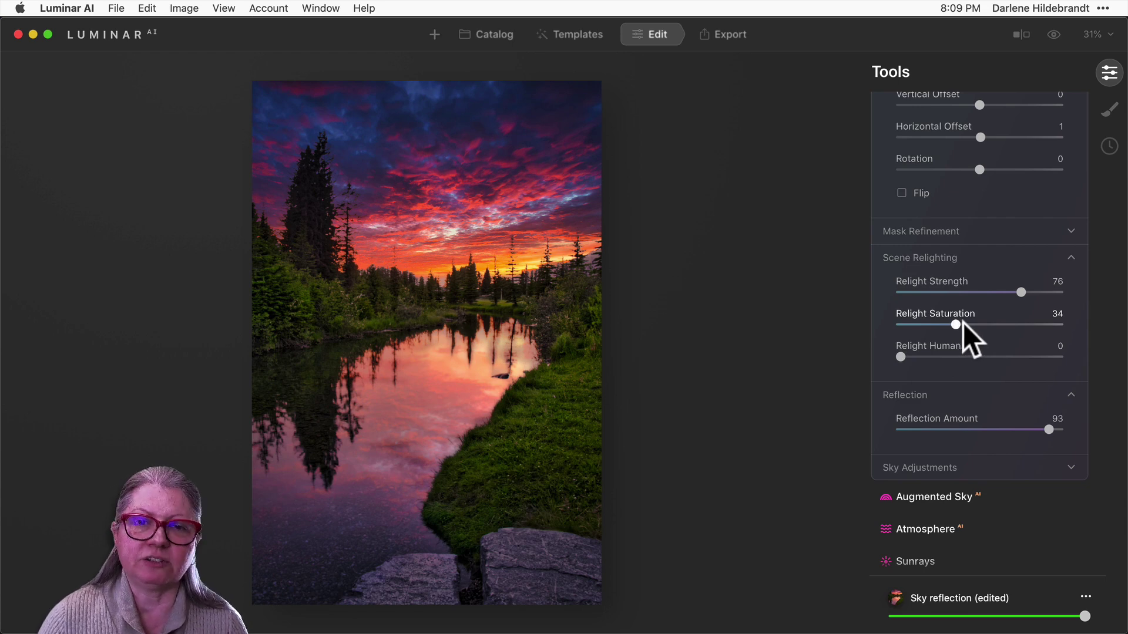
drag(956, 324, 943, 325)
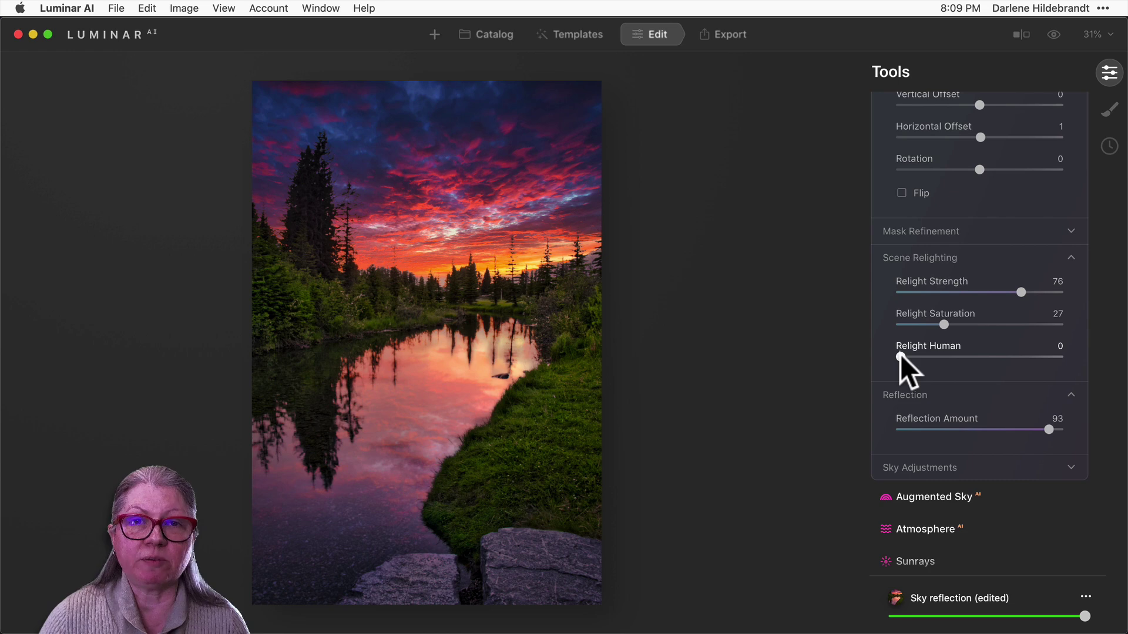
drag(899, 355, 945, 354)
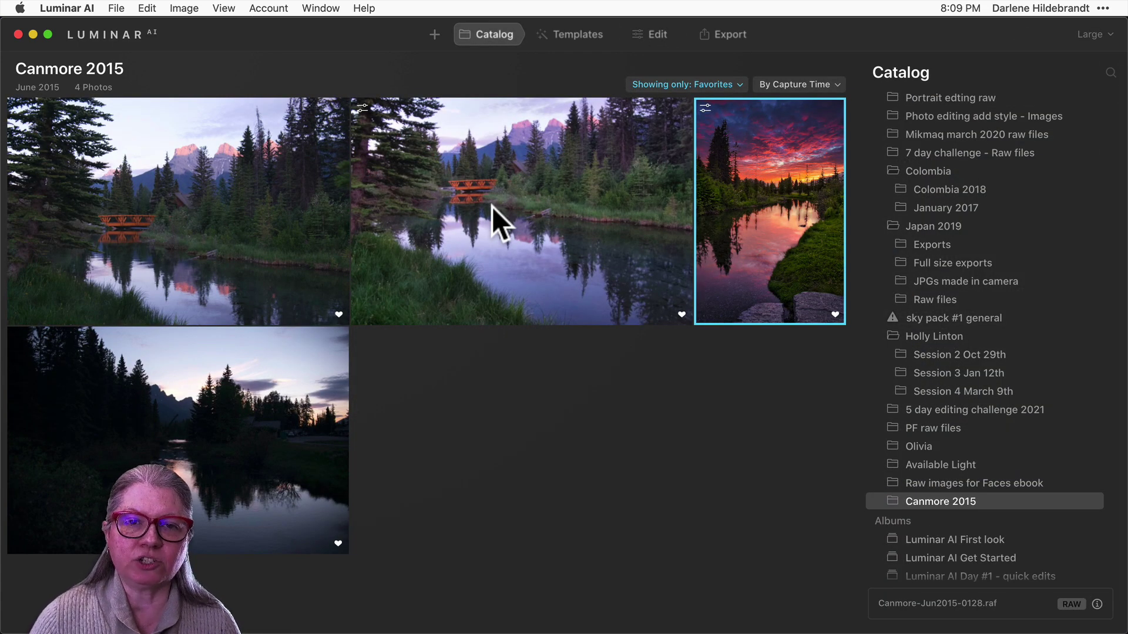
Step: Select all four Canmore favourites and sync the sunset photo's adjustments to them
super+click(493, 207)
super+click(227, 187)
super+click(222, 399)
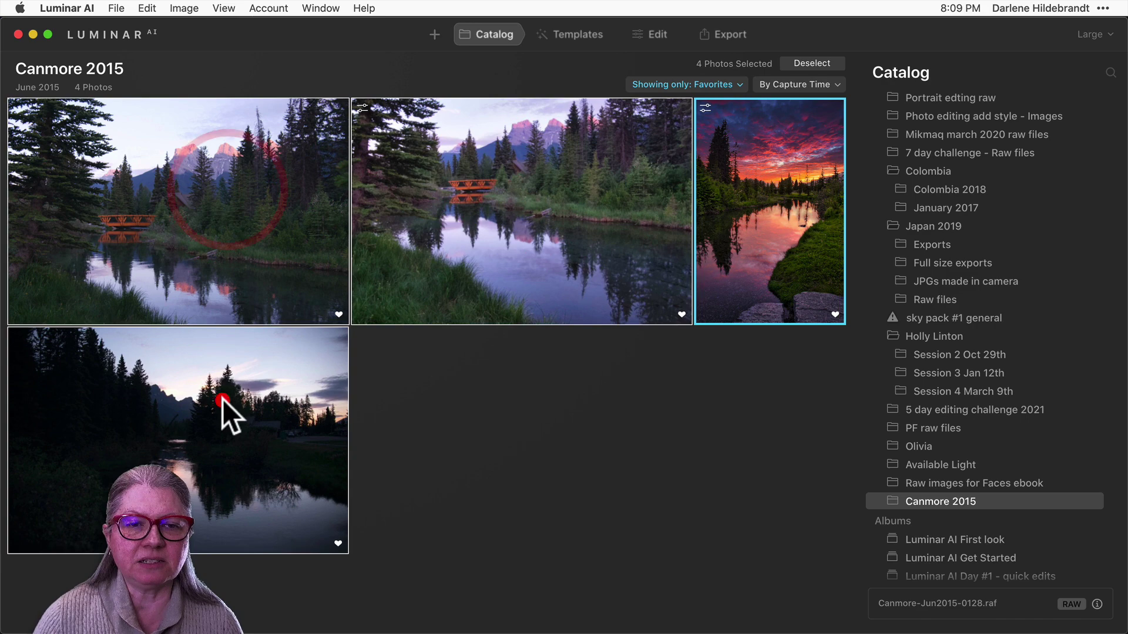
right_click(745, 210)
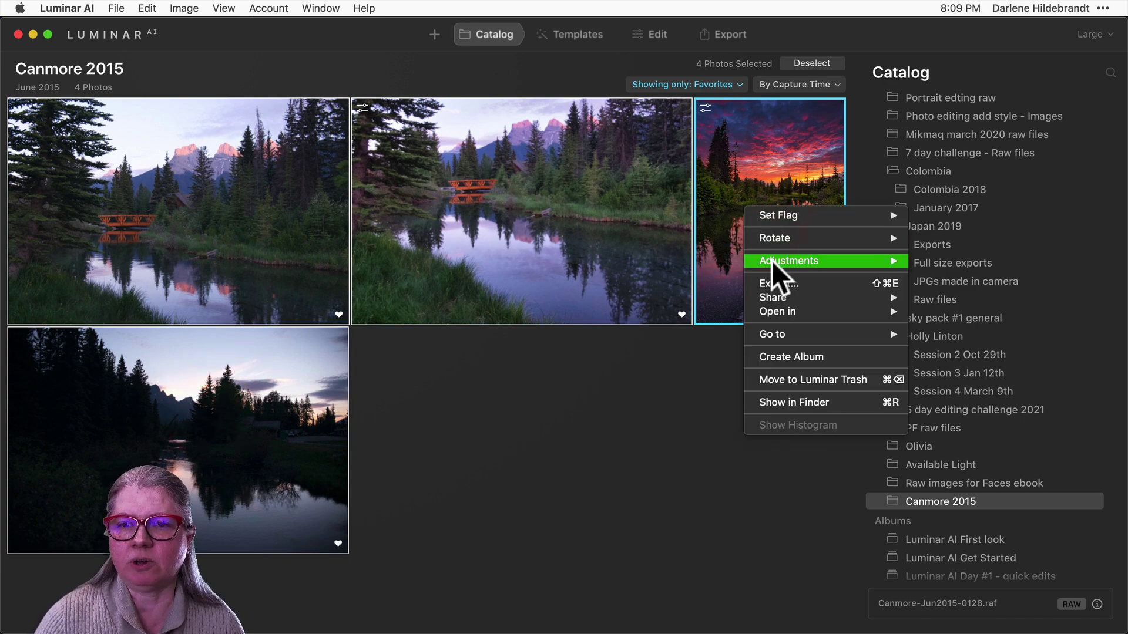
mouse_move(788, 261)
click(947, 257)
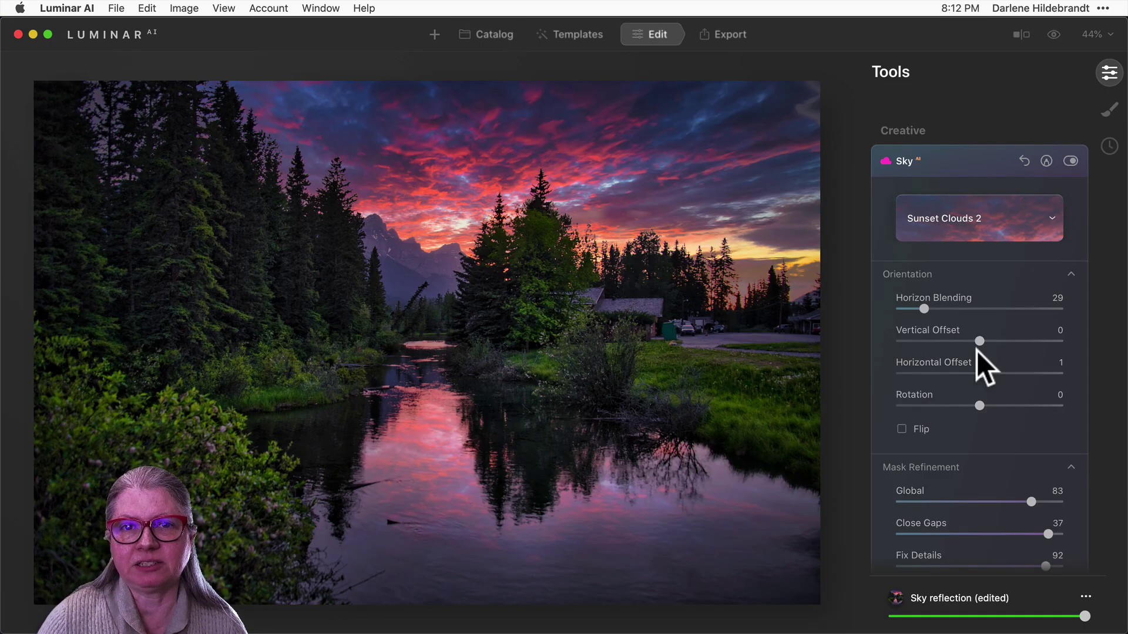
Step: Pick the Storm Chasing 2 lightning sky from the Sky AI sky thumbnails
click(995, 216)
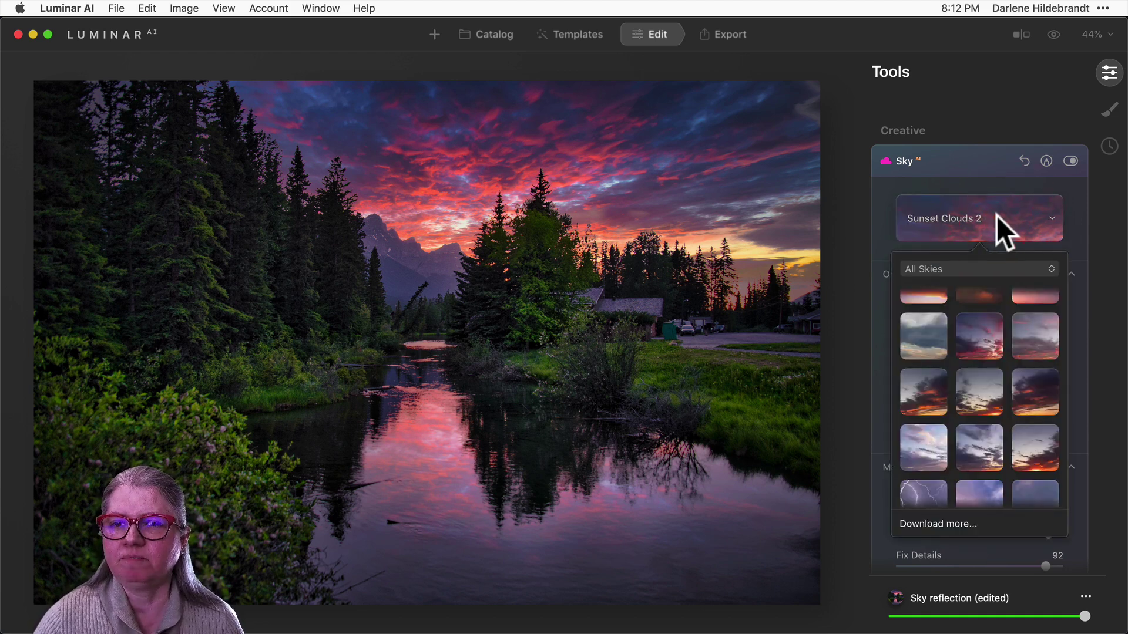
scroll(978, 407, down, 3)
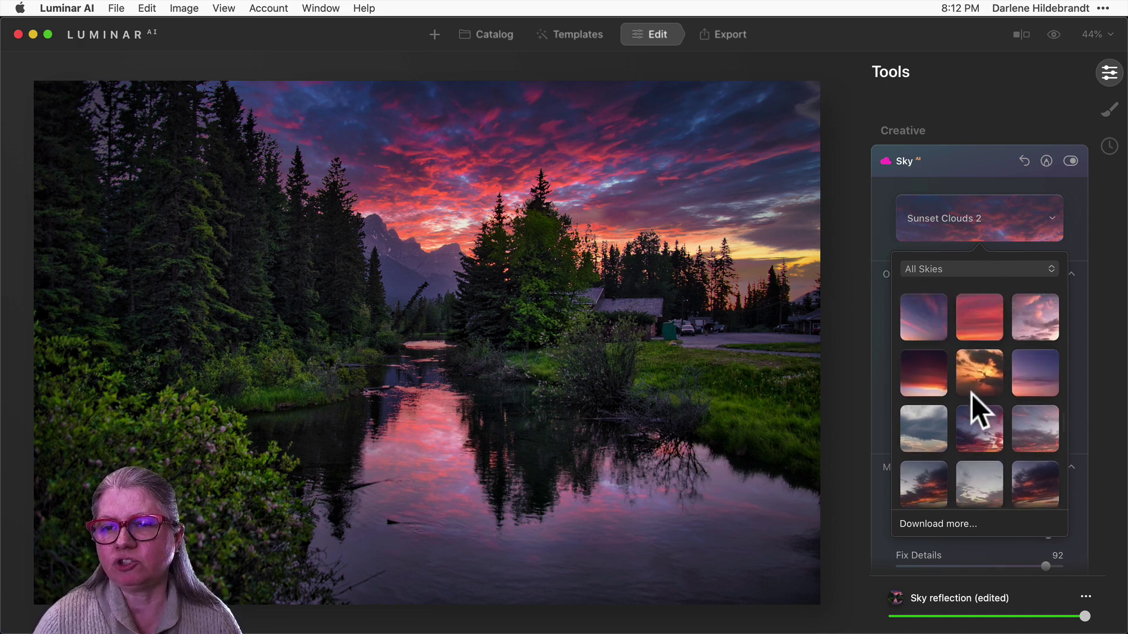
scroll(978, 407, up, 2)
scroll(978, 407, down, 3)
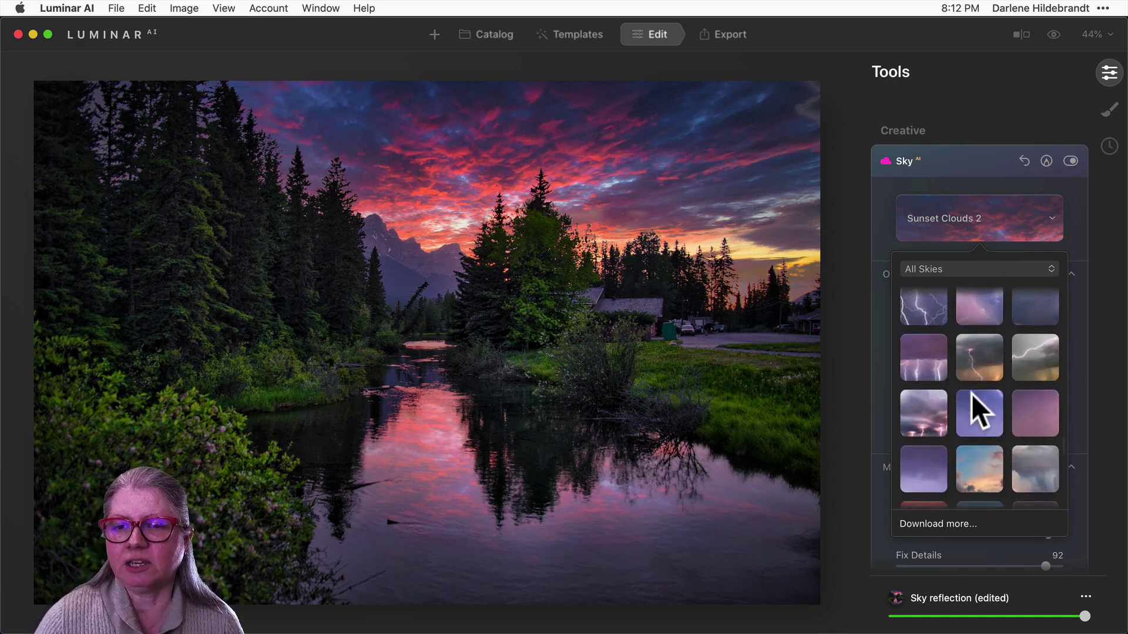
scroll(978, 407, down, 3)
scroll(978, 407, down, 3)
scroll(978, 407, down, 3)
scroll(971, 394, down, 2)
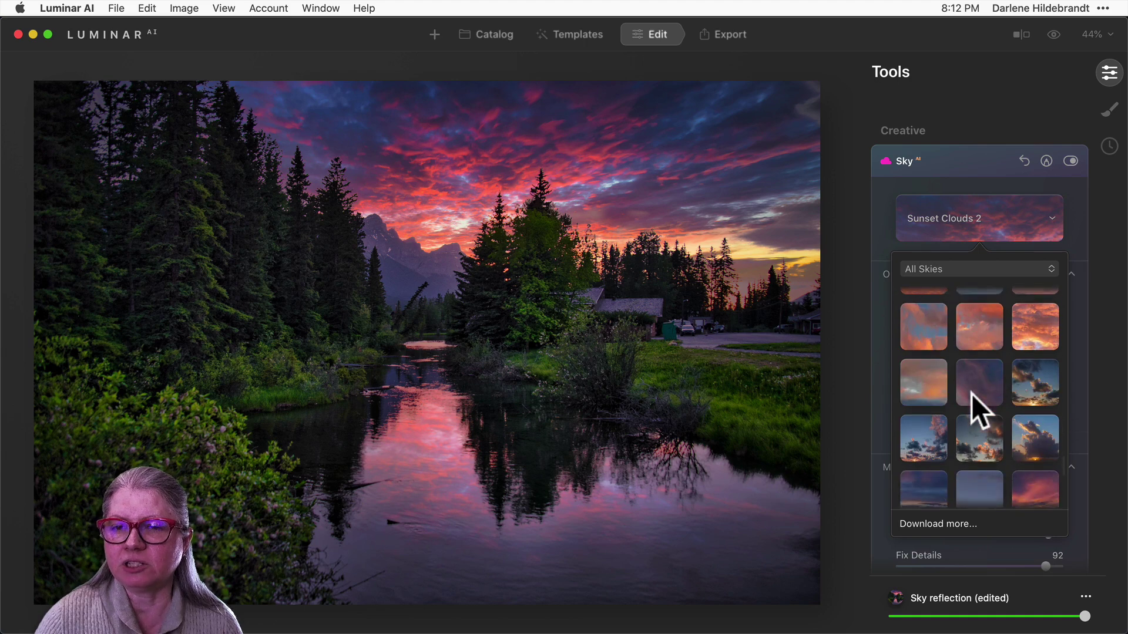
scroll(971, 394, down, 2)
scroll(971, 394, down, 2)
scroll(971, 394, down, 2)
scroll(971, 393, down, 2)
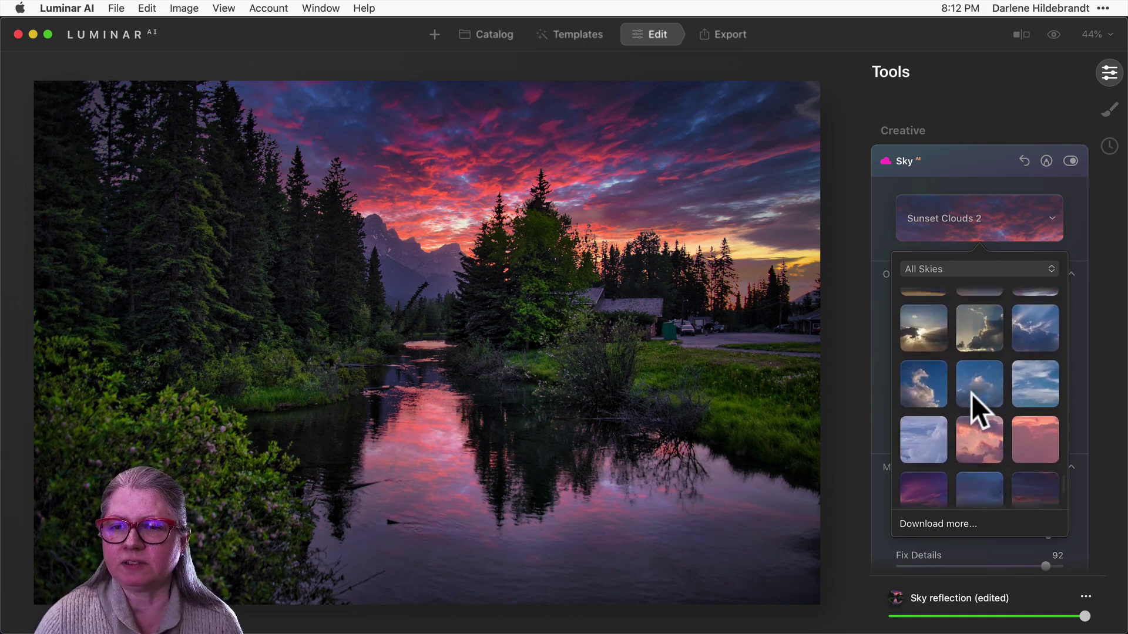
scroll(971, 394, down, 2)
scroll(970, 394, down, 2)
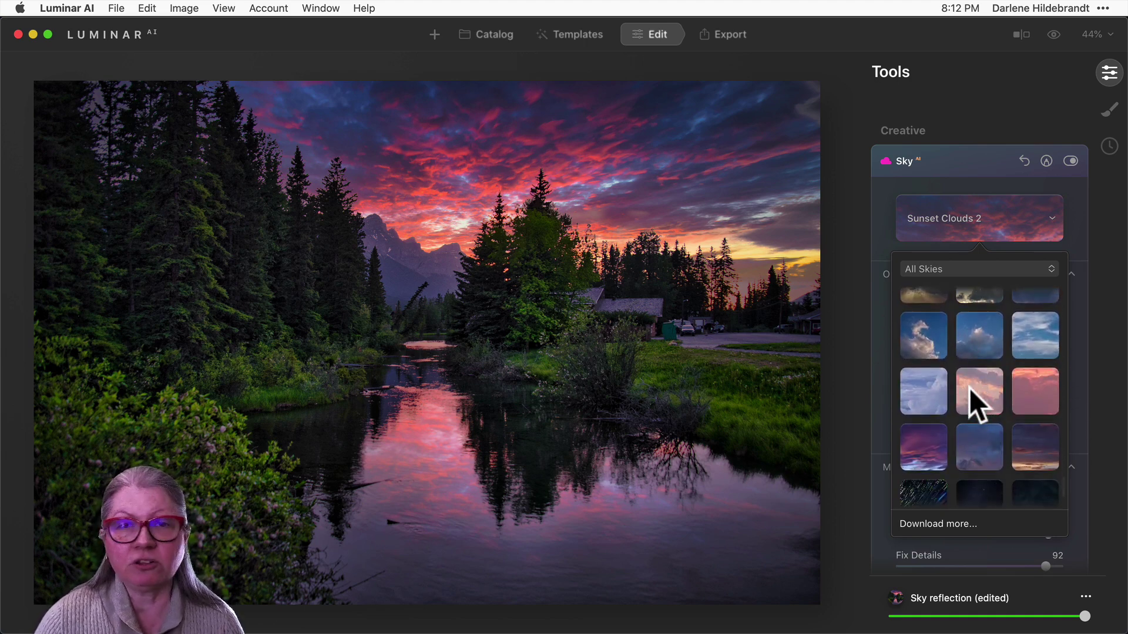
scroll(969, 387, down, 2)
click(970, 388)
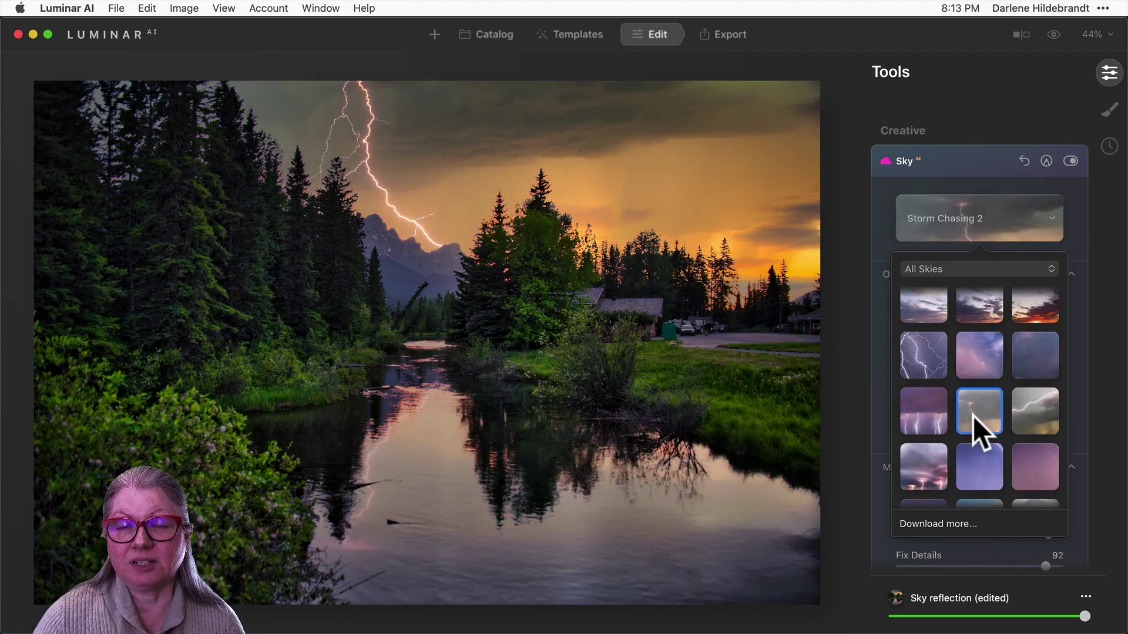
Step: Shift the Storm Chasing 2 lightning sky to horizontal offset 5 and compare with the original
click(886, 242)
drag(978, 373, 982, 374)
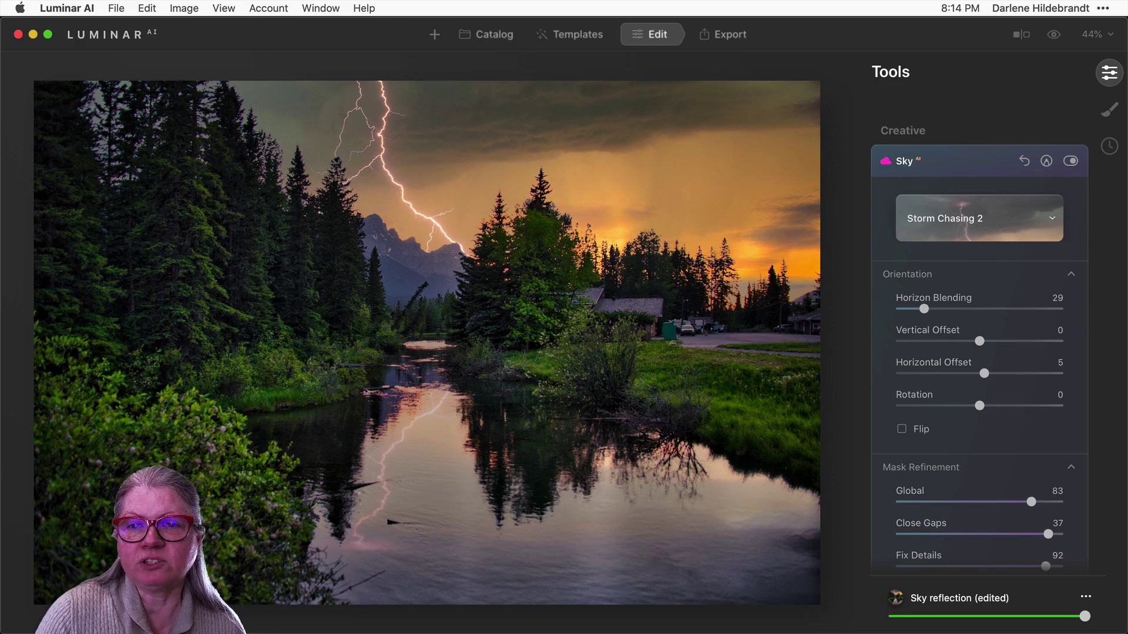
key(backslash)
key(backslash)
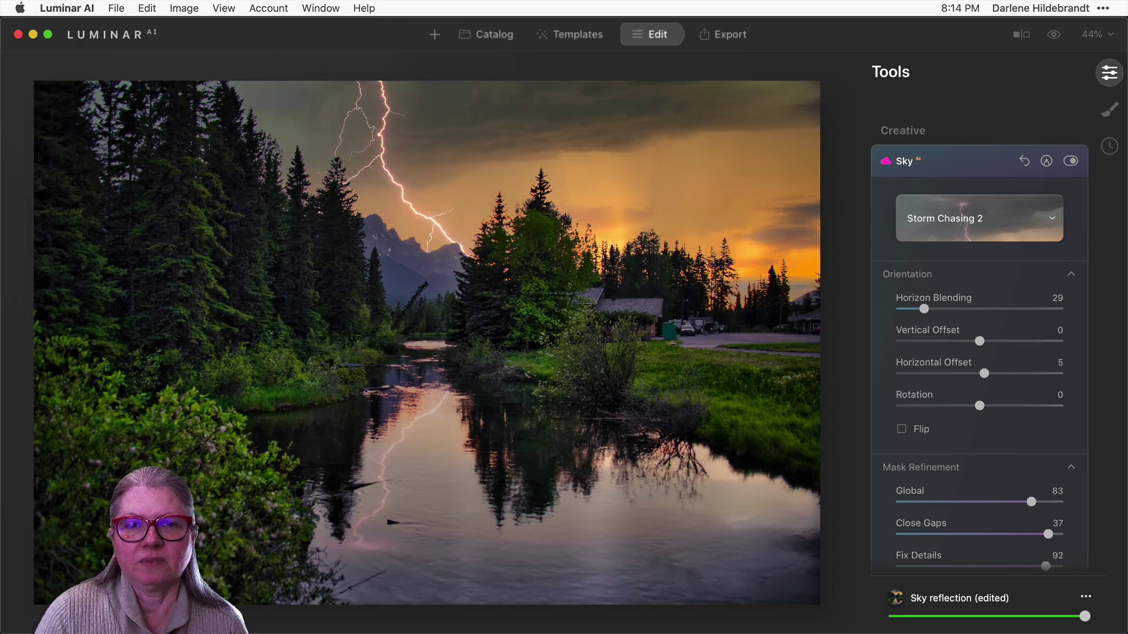